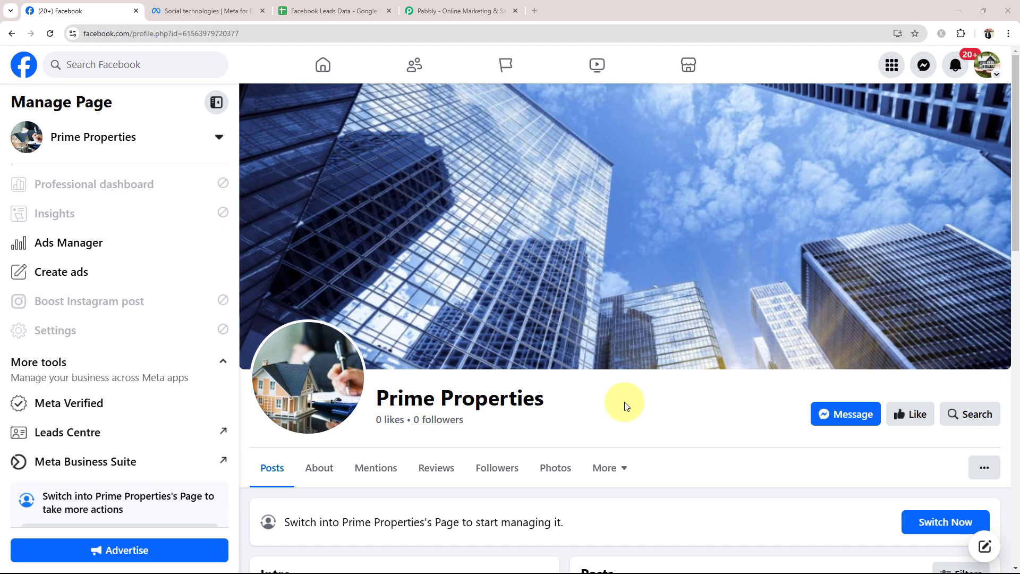
After glancing at the Facebook Leads Data spreadsheet and the Prime Properties page, switch to the Pabbly website and open Pabbly Connect.
click(314, 11)
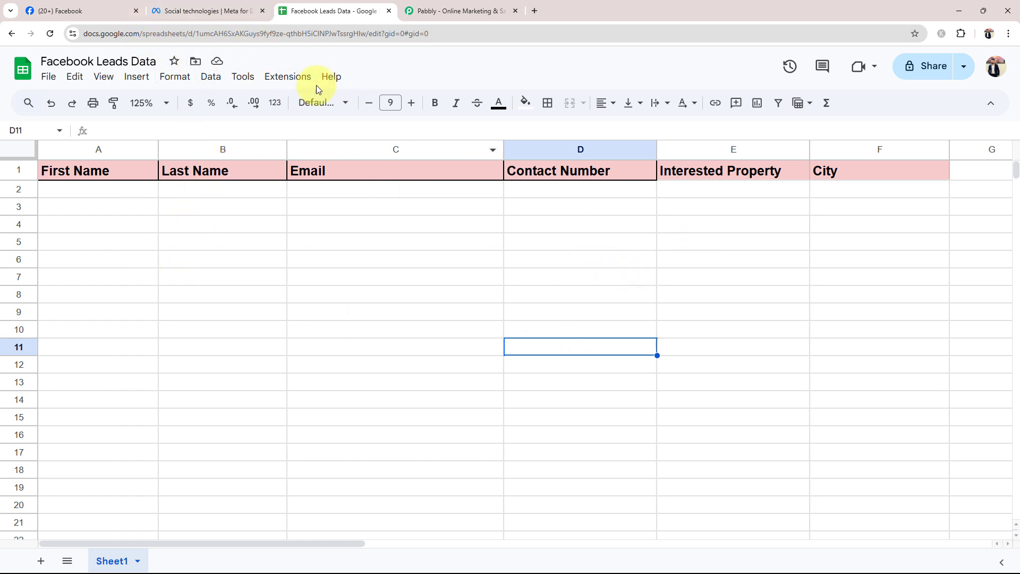
click(58, 11)
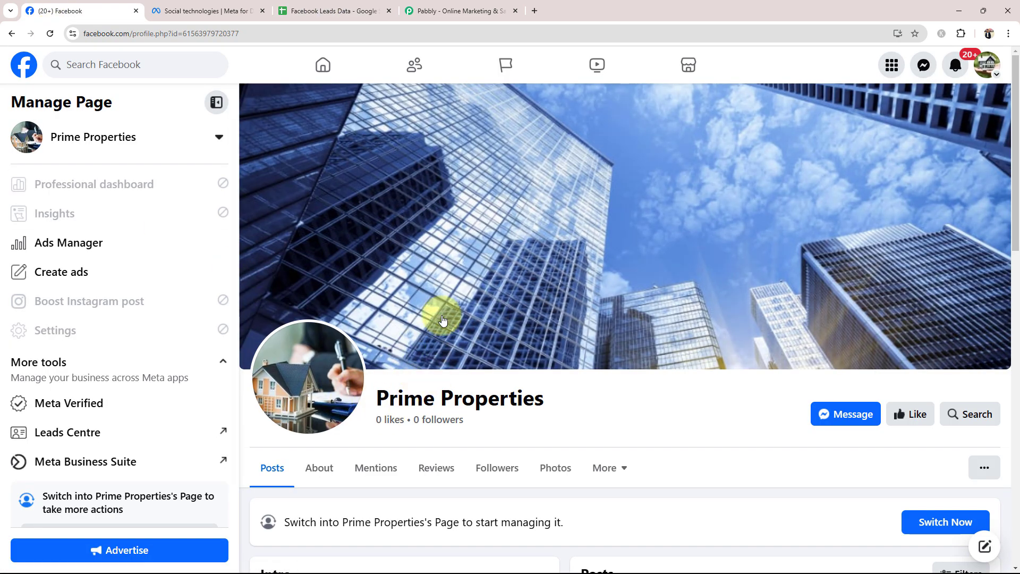
click(457, 11)
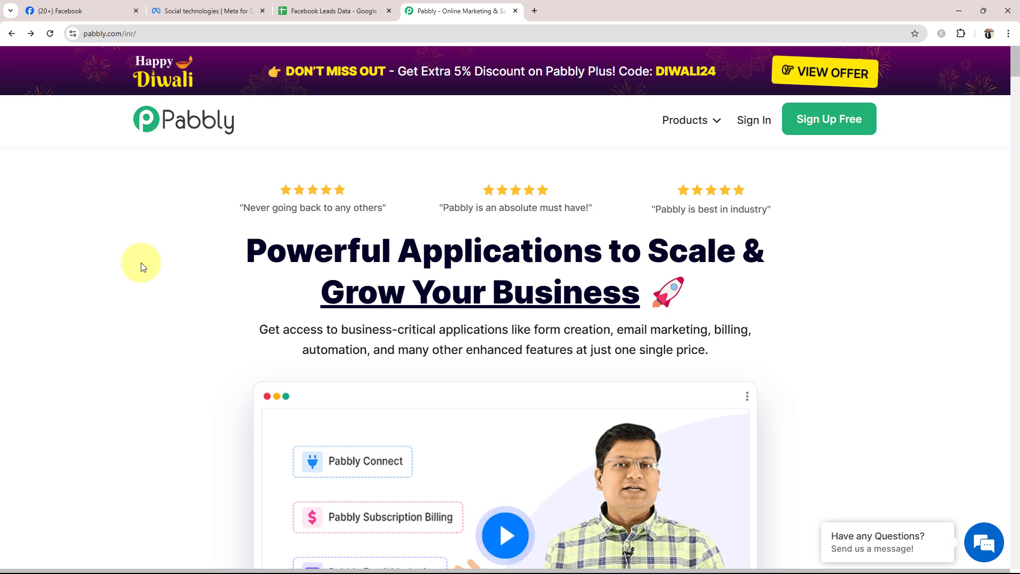
click(793, 127)
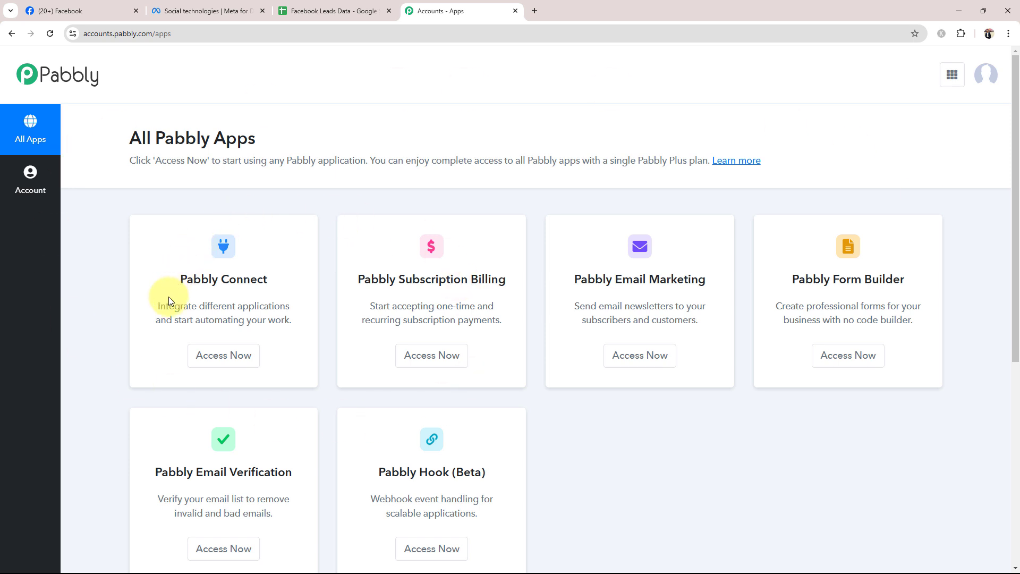
drag(181, 280, 287, 266)
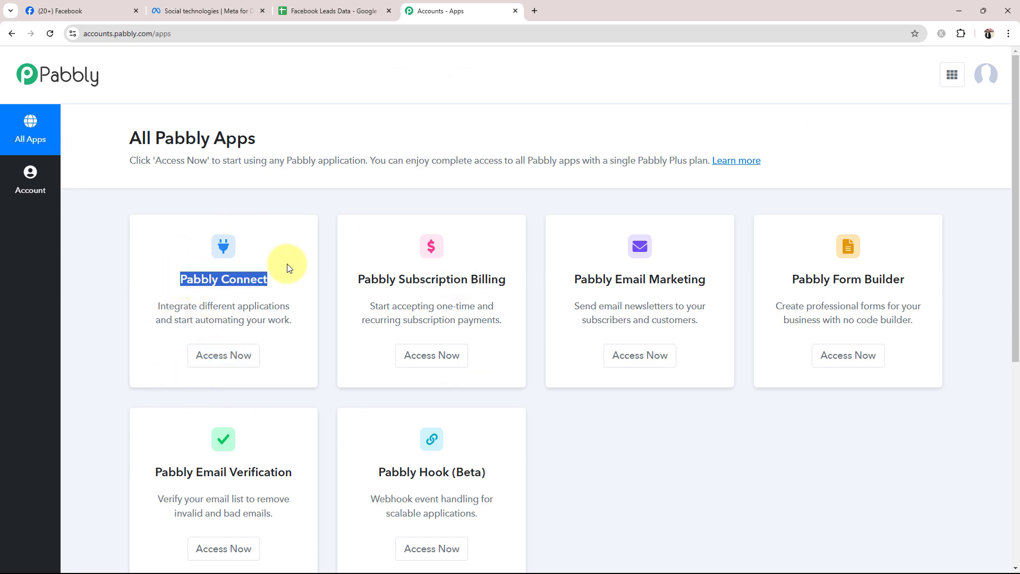
click(215, 356)
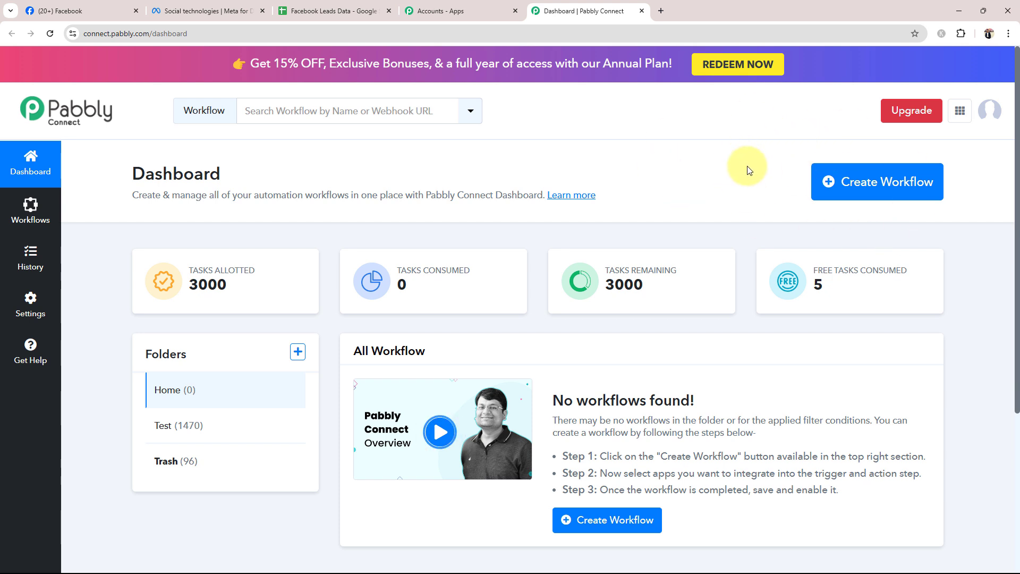
Create a workflow named "Add Real Estate Leads from Facebook Lead Ads to Google Sheets" in the Home folder.
click(897, 186)
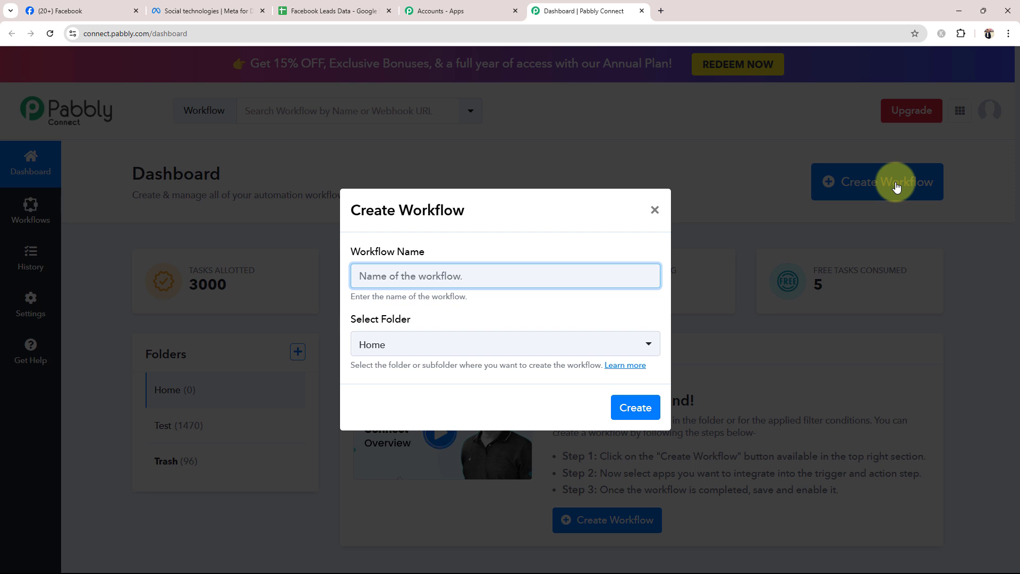
text(Add Real Estate Leads from Facebook Lead Ads to Google Sheets)
click(539, 309)
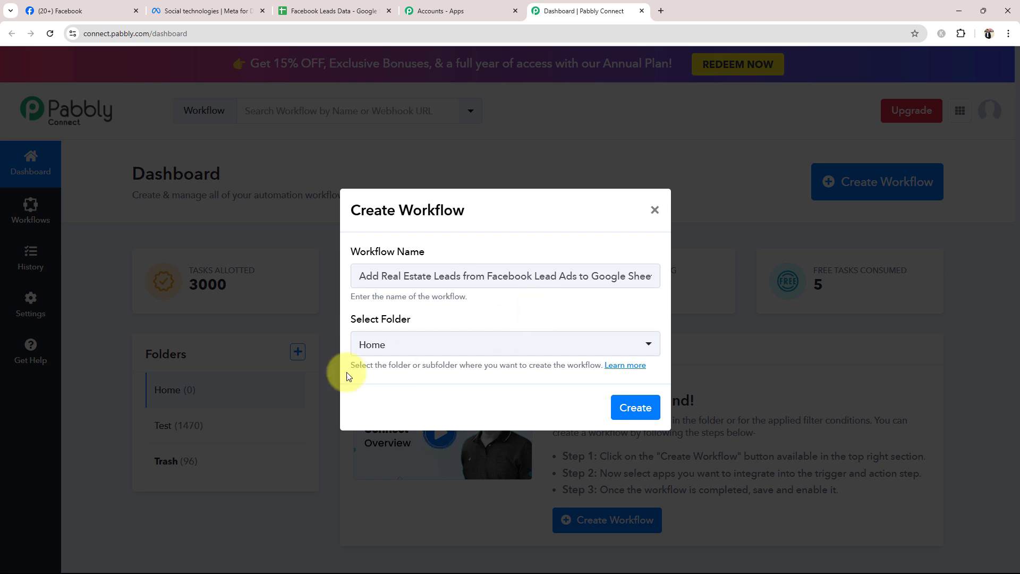
click(410, 346)
click(372, 408)
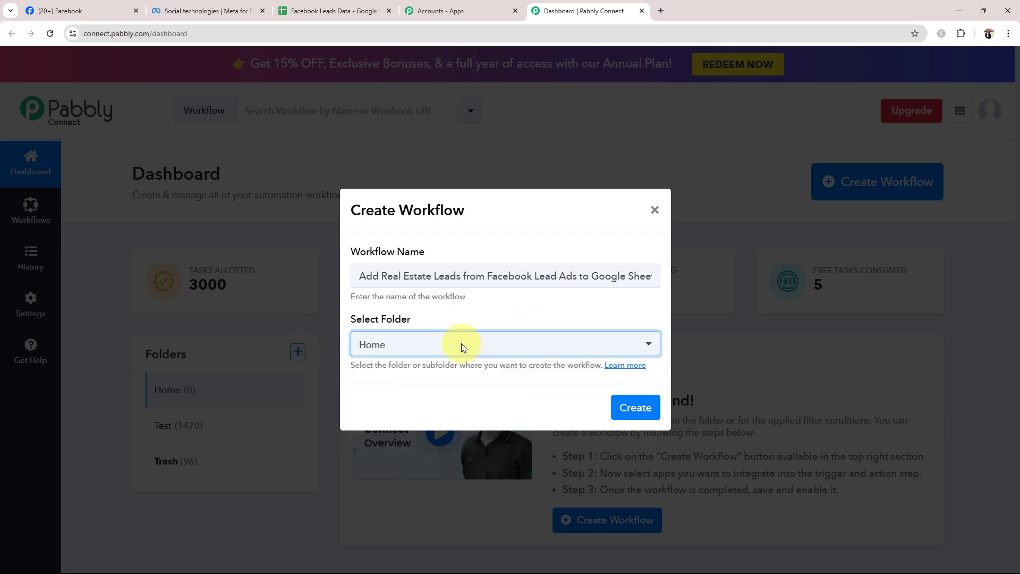
click(614, 405)
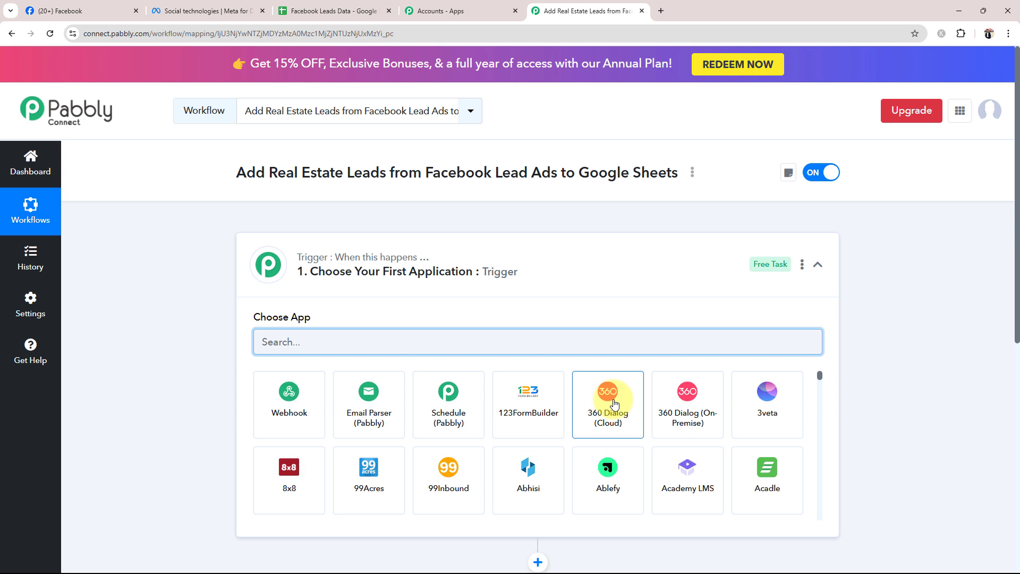
Collapse the trigger section, review the column headings of the Facebook Leads Data spreadsheet, and return to the workflow.
click(583, 273)
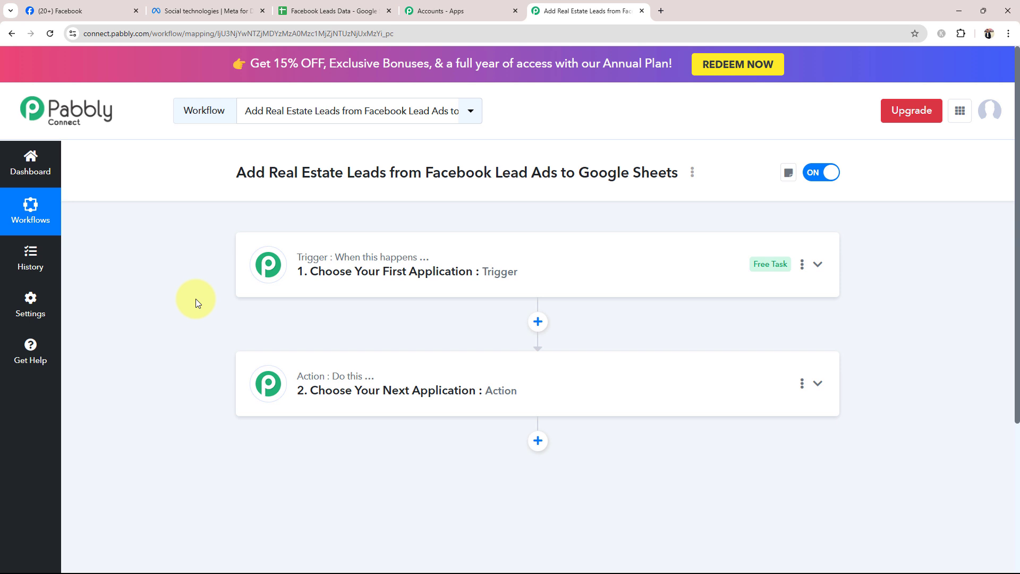
click(335, 11)
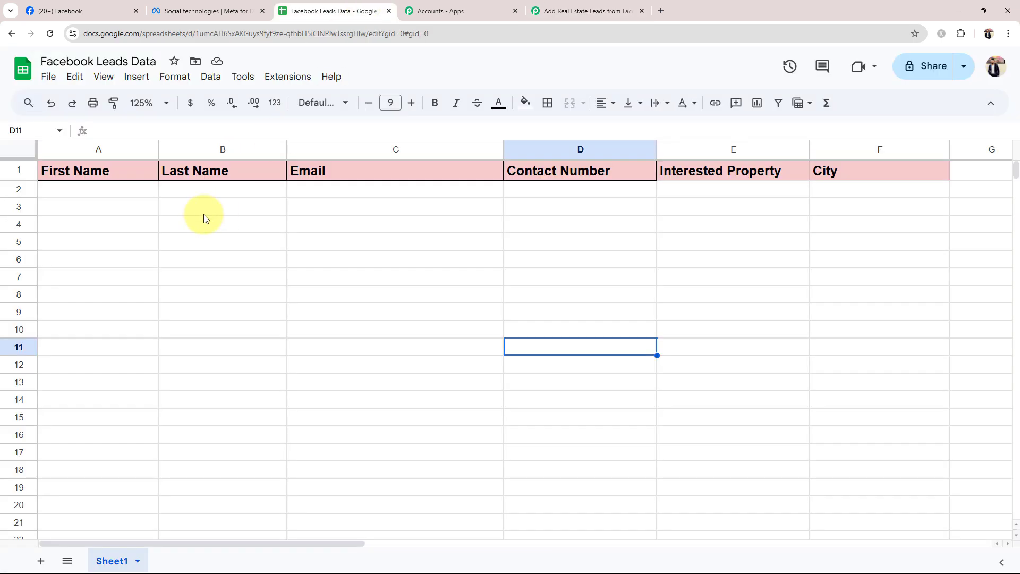
click(112, 196)
click(210, 196)
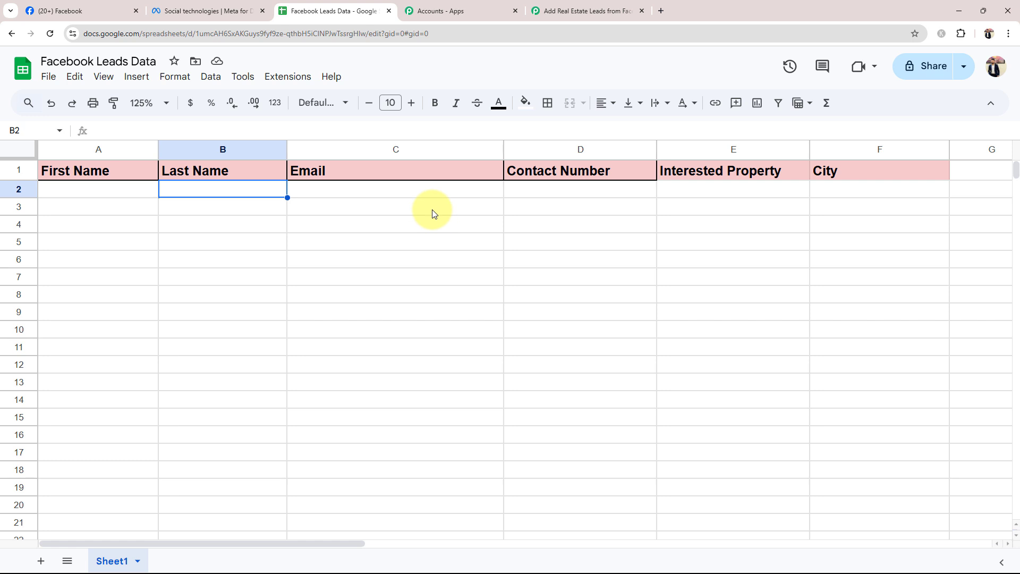
click(571, 9)
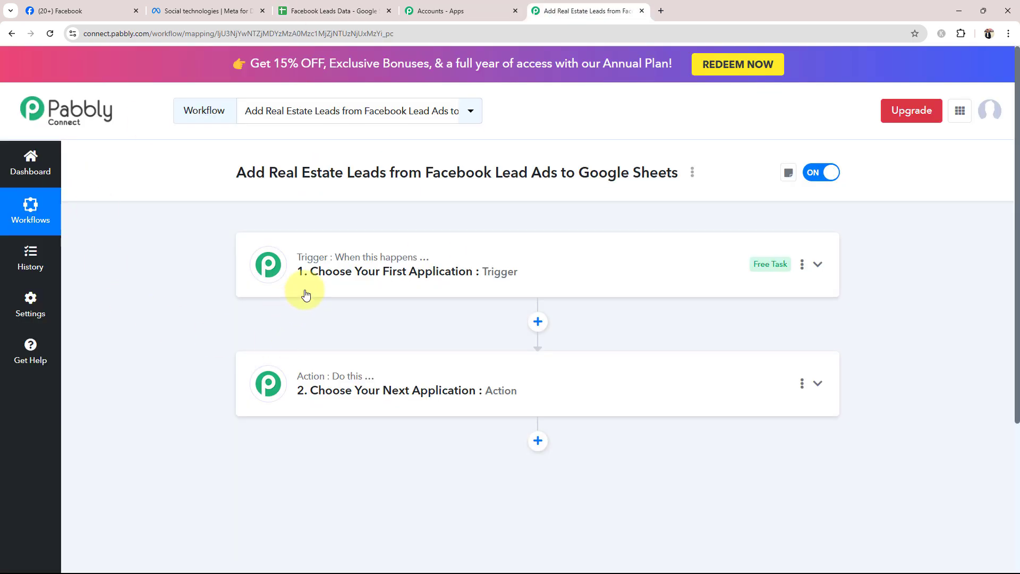
Set the workflow's trigger to Facebook Lead Ads with the New Lead Instant event.
click(304, 266)
click(297, 341)
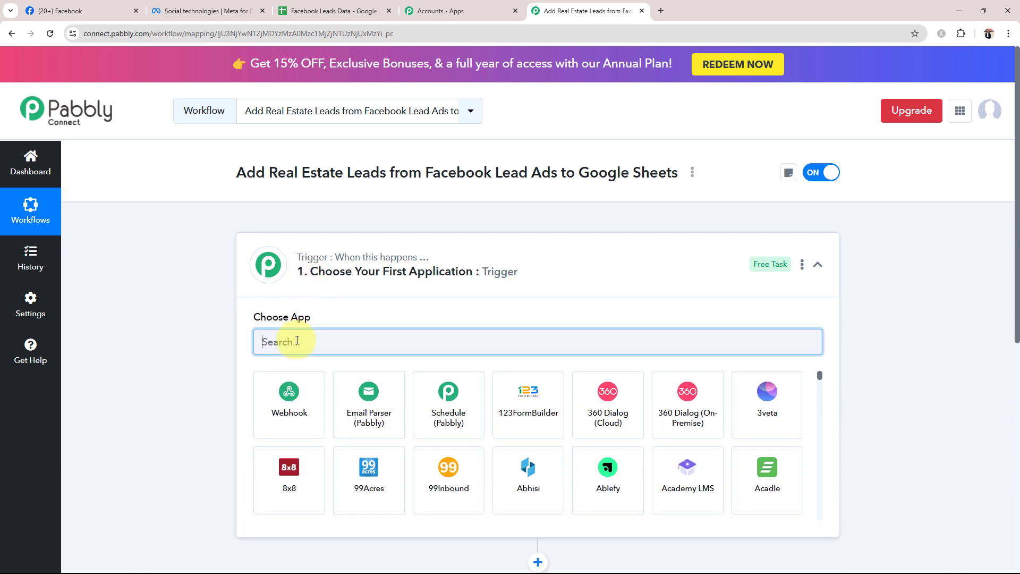
text(Face)
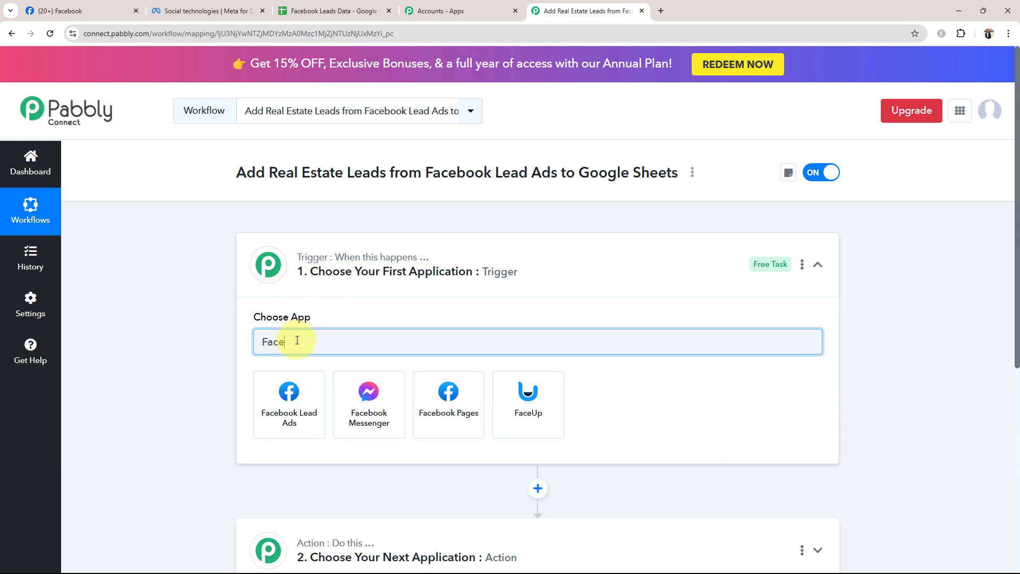
text(book)
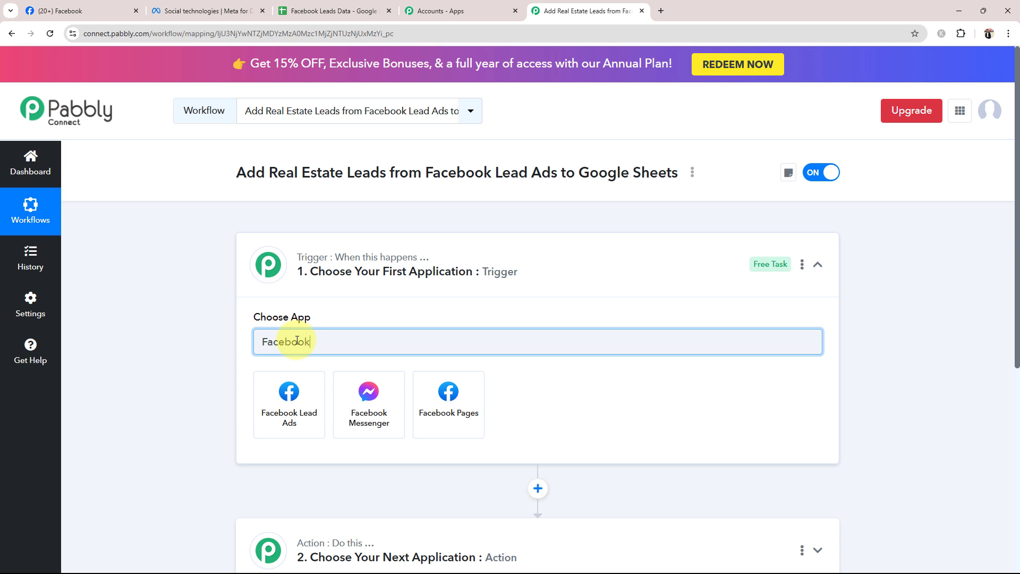
click(272, 412)
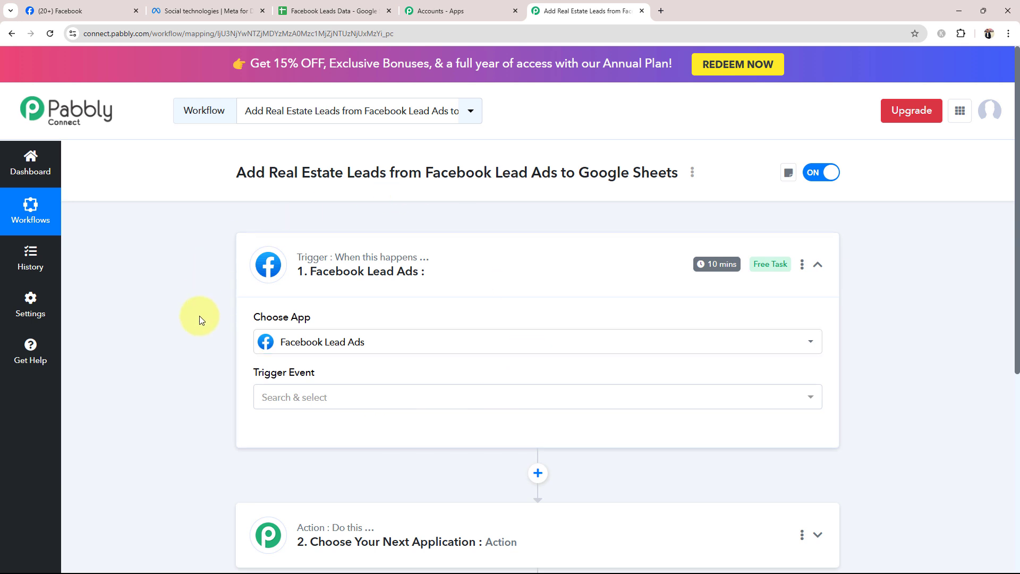
click(267, 403)
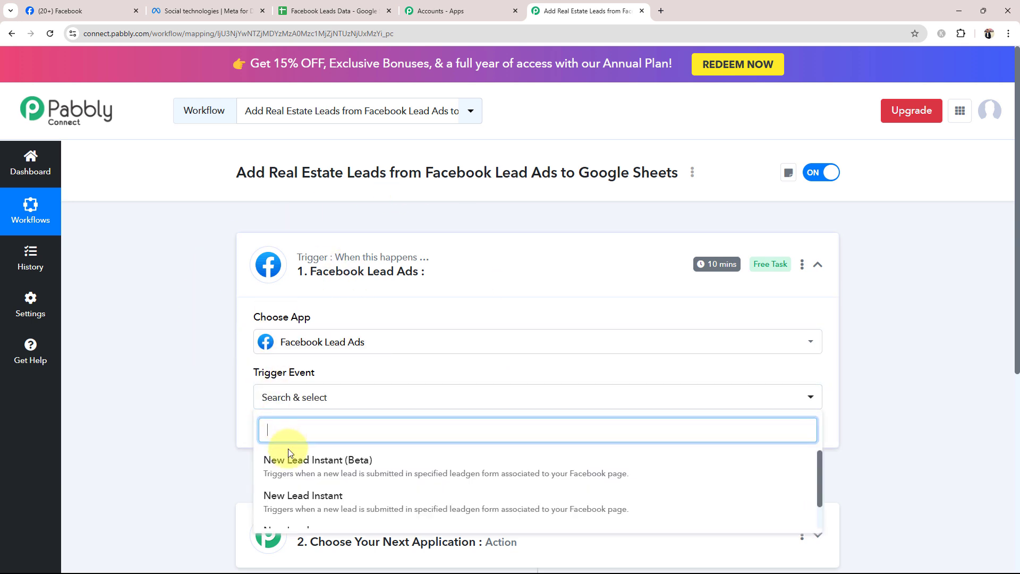
click(301, 496)
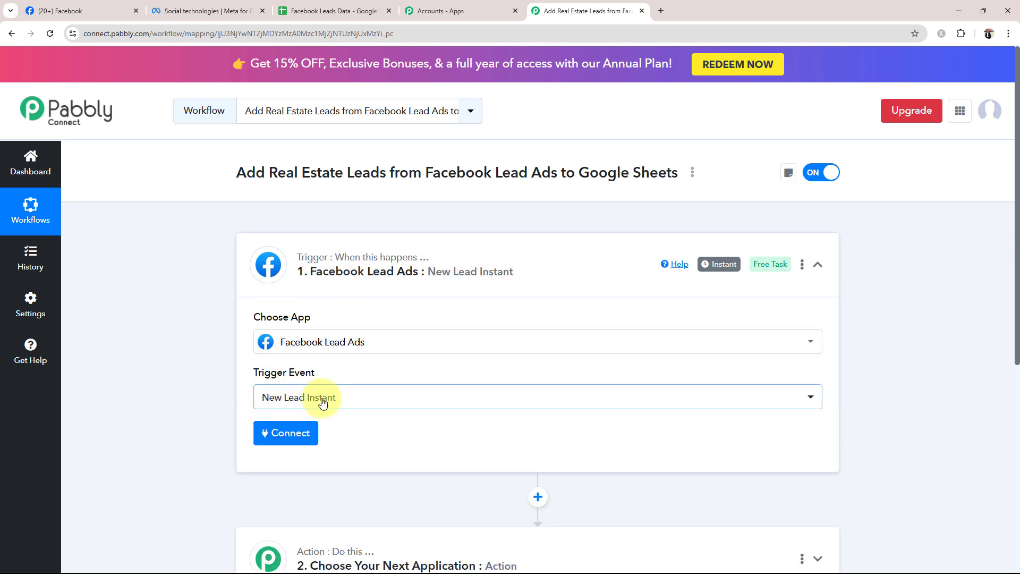
click(470, 246)
Set the workflow's action to Google Sheets with the Add New Row event.
click(386, 391)
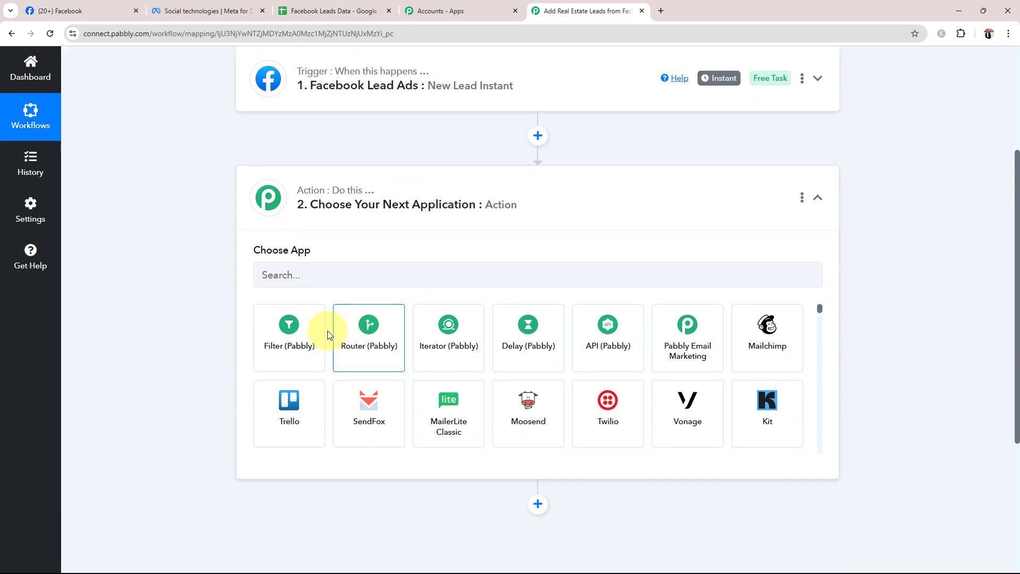
click(294, 272)
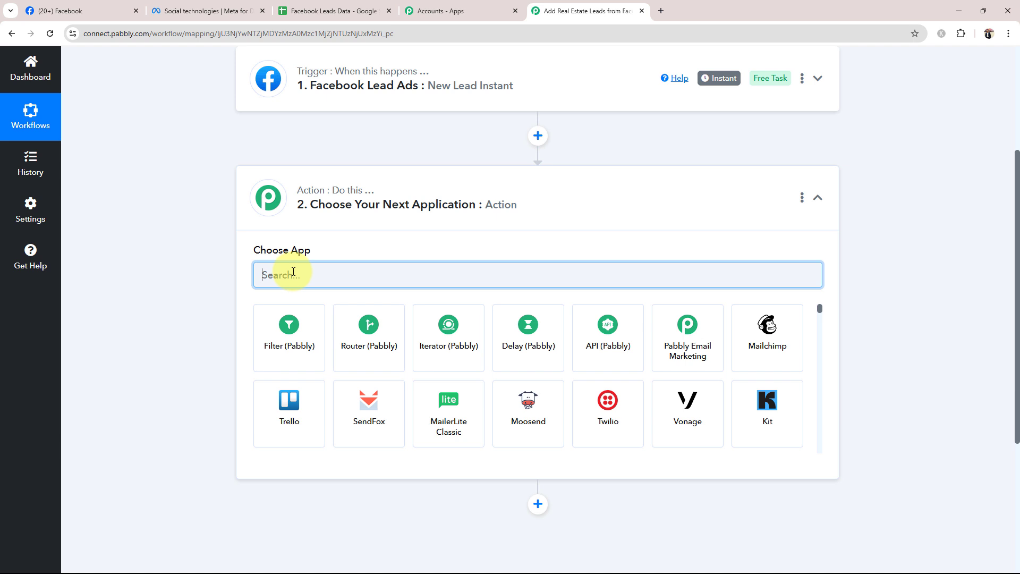
text(Goog)
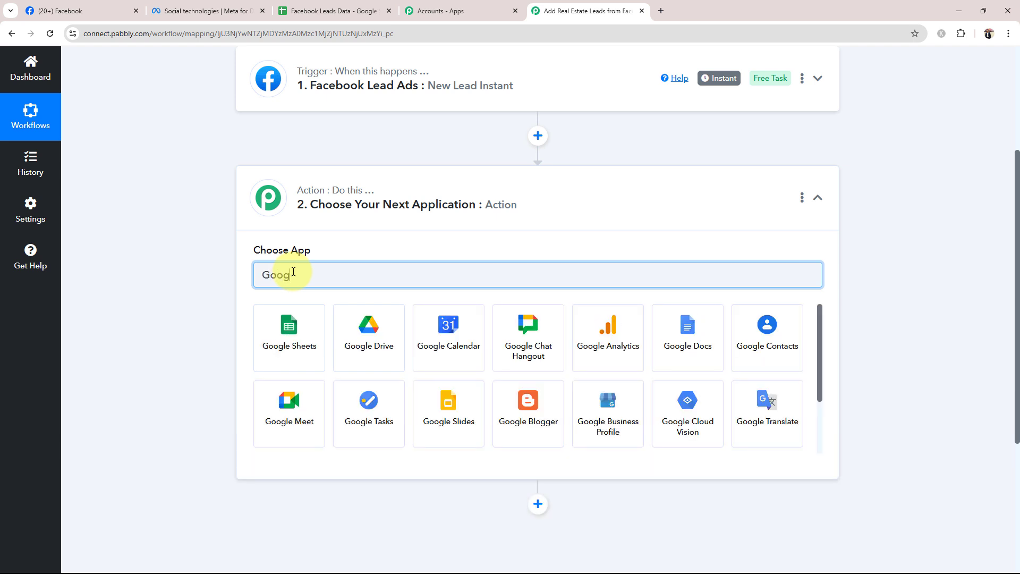
click(292, 335)
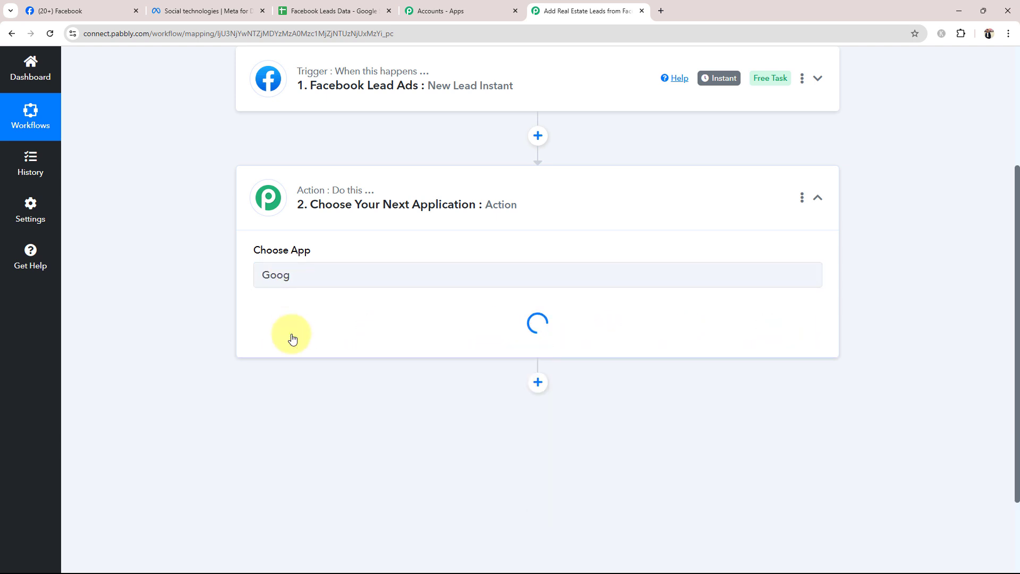
click(292, 330)
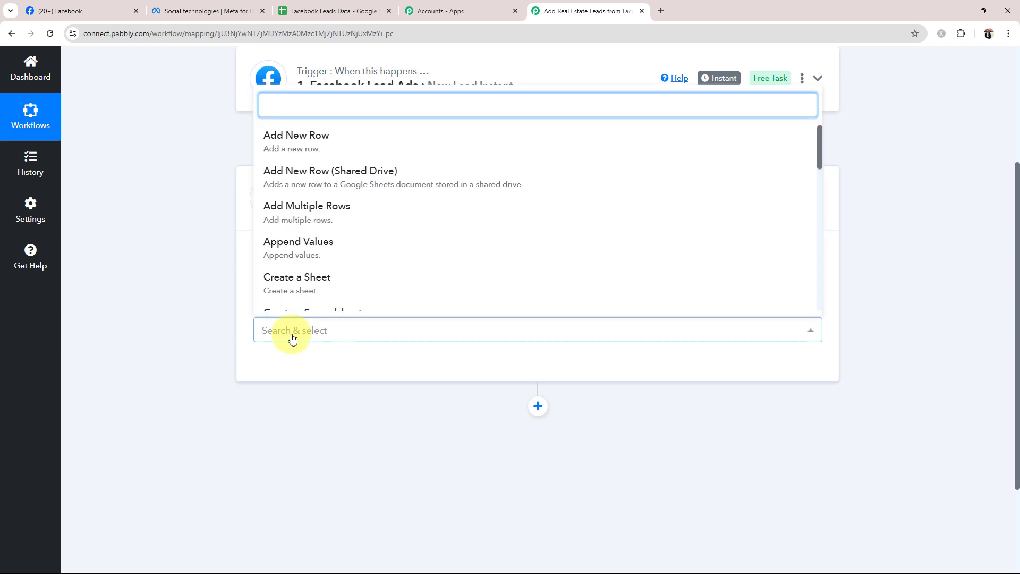
click(290, 143)
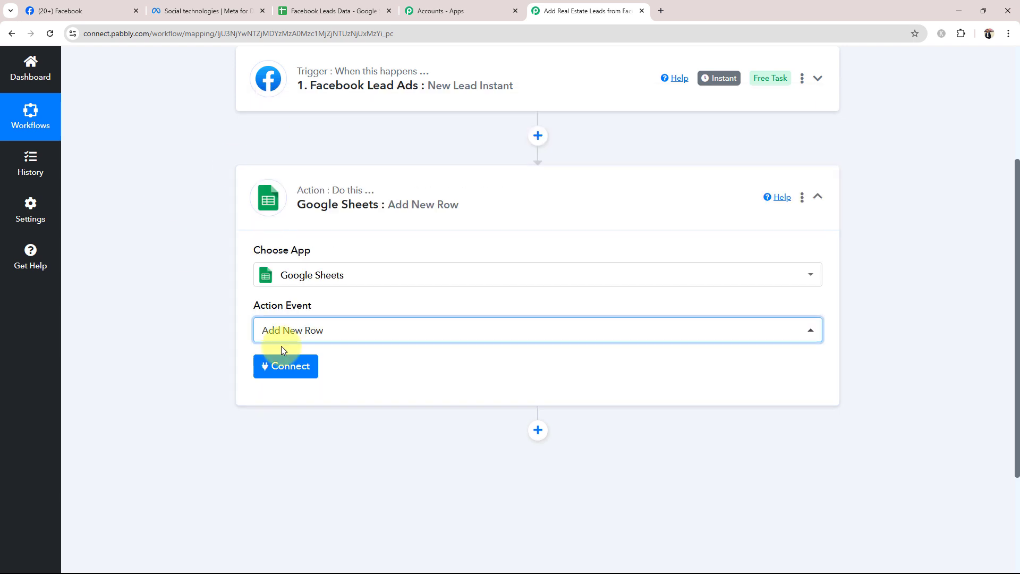
click(455, 212)
scroll(275, 382, up, 3)
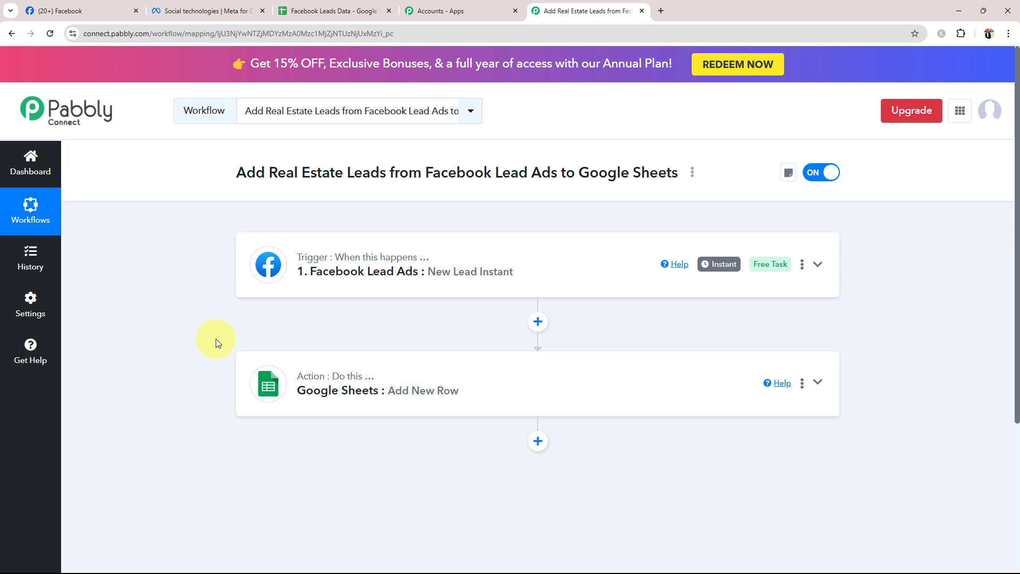
Connect the Facebook Lead Ads trigger through a new connection, authorizing it with the previously logged-in Facebook account.
click(381, 272)
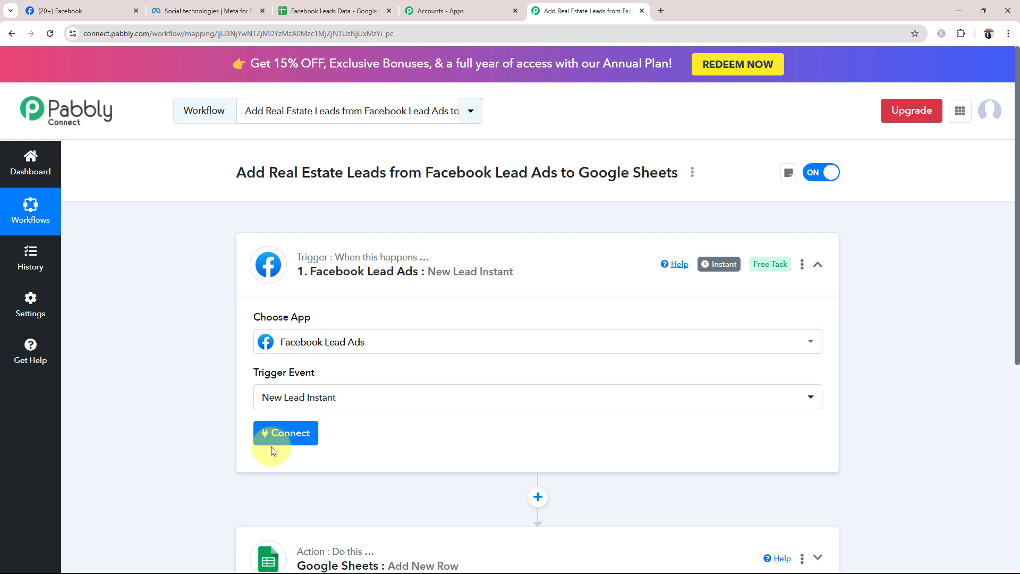
click(279, 441)
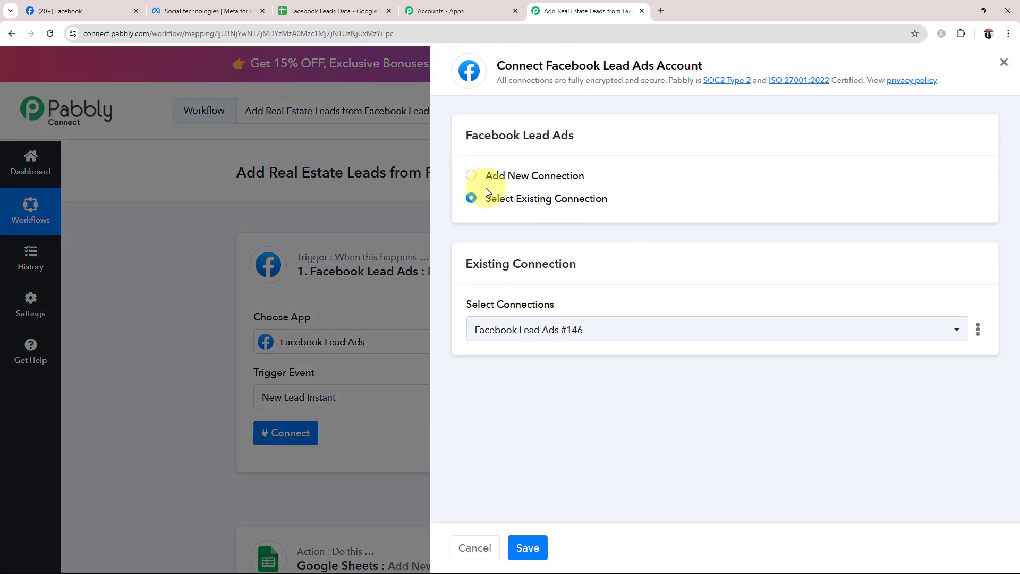
click(471, 177)
click(515, 348)
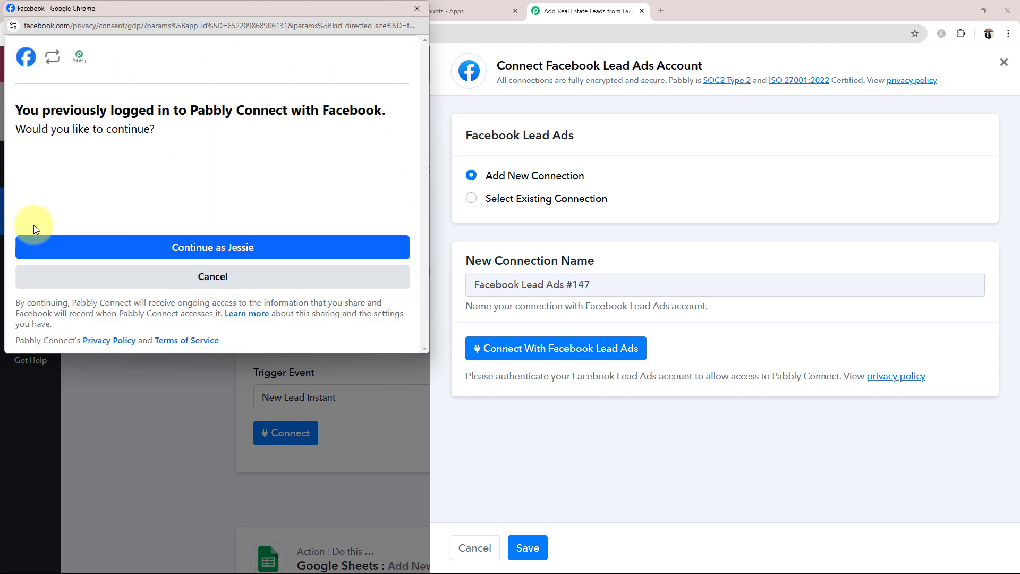
click(178, 247)
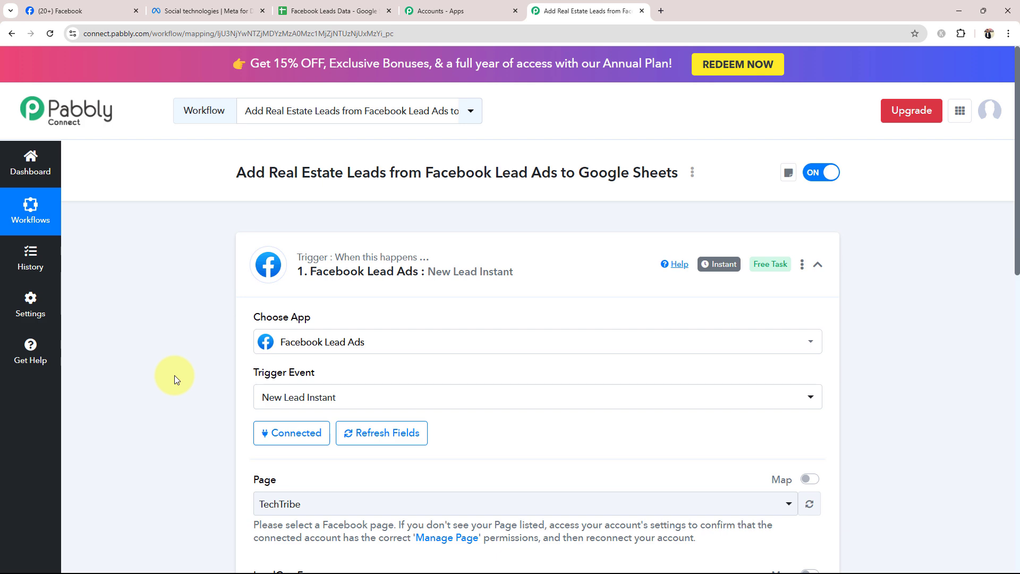
Check the business page's name on Facebook and choose Prime Properties as the trigger's page.
scroll(174, 376, down, 3)
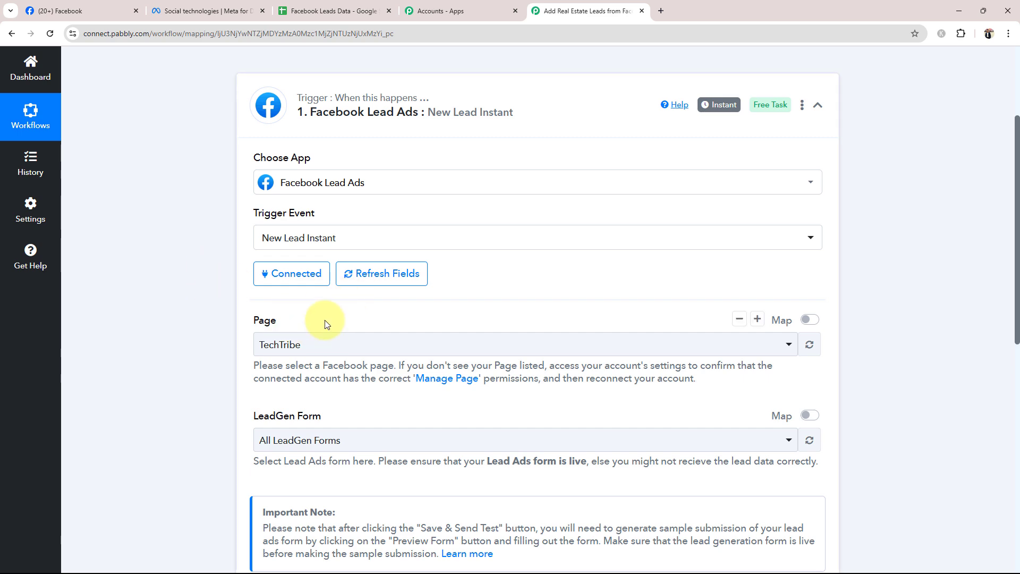
click(40, 10)
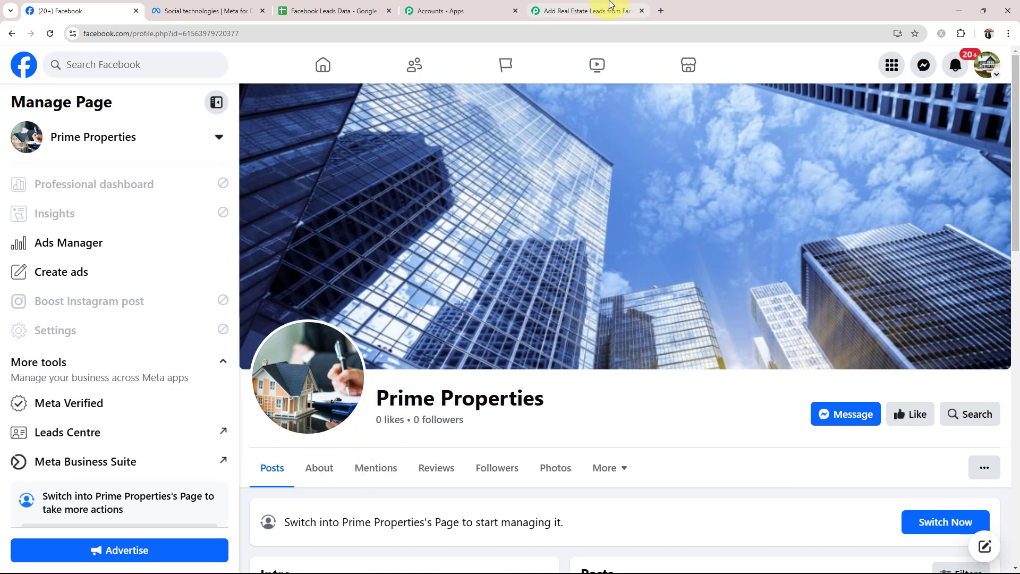
click(610, 5)
click(328, 344)
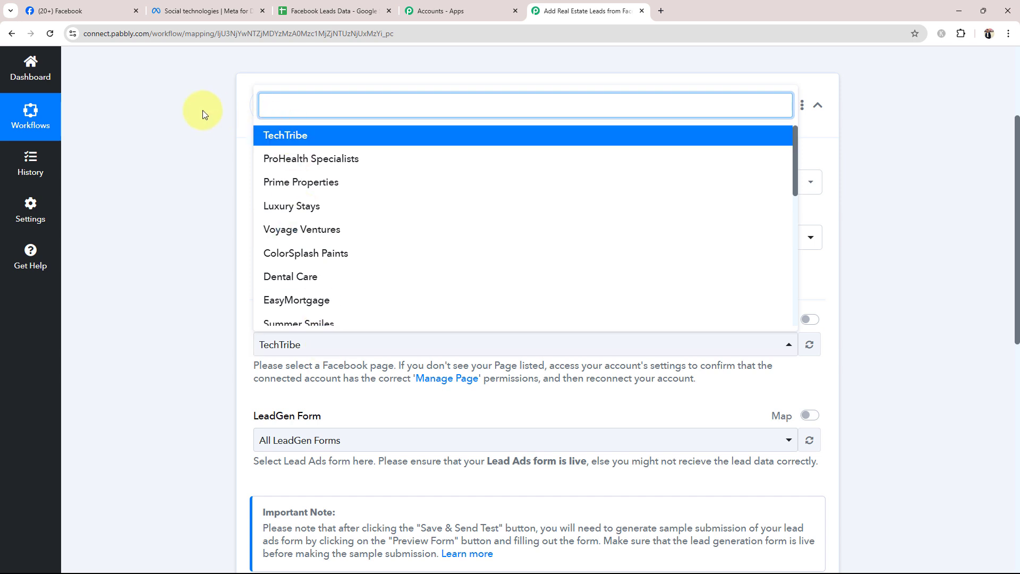
click(306, 182)
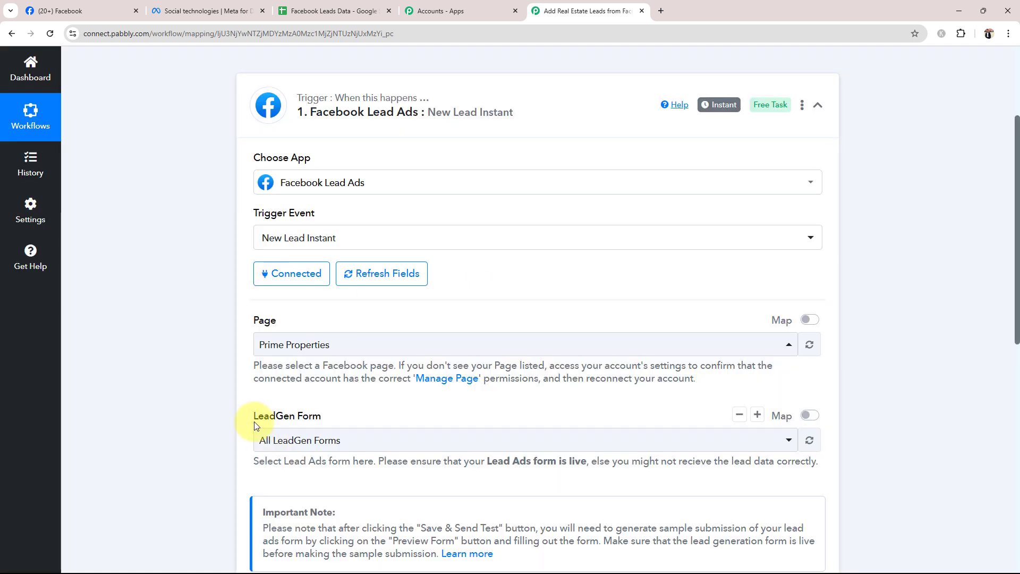
Choose Lead Form New as the trigger's LeadGen form, then save the trigger and send its test request.
scroll(260, 409, down, 1)
click(280, 394)
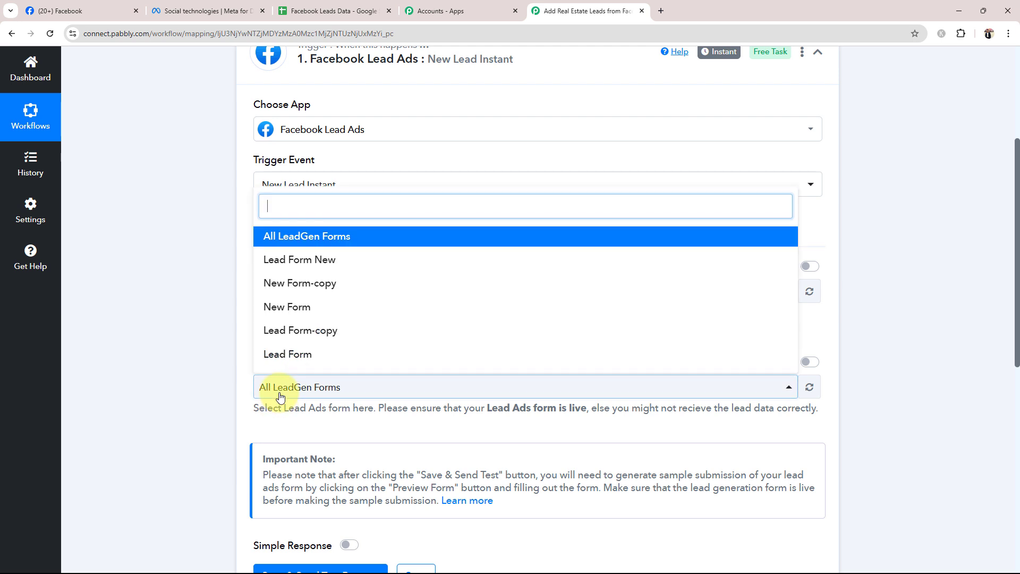
scroll(300, 287, down, 1)
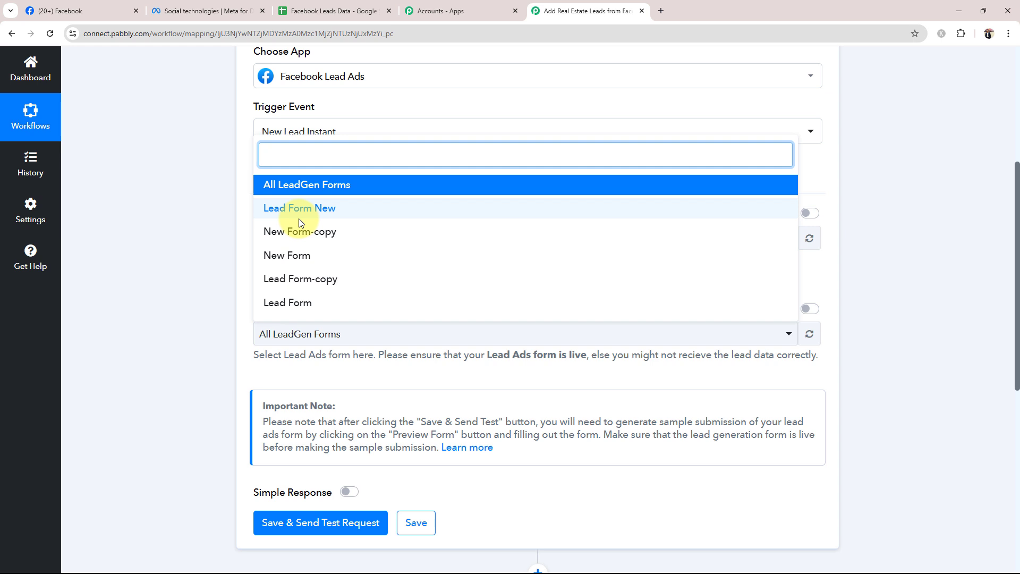
click(296, 186)
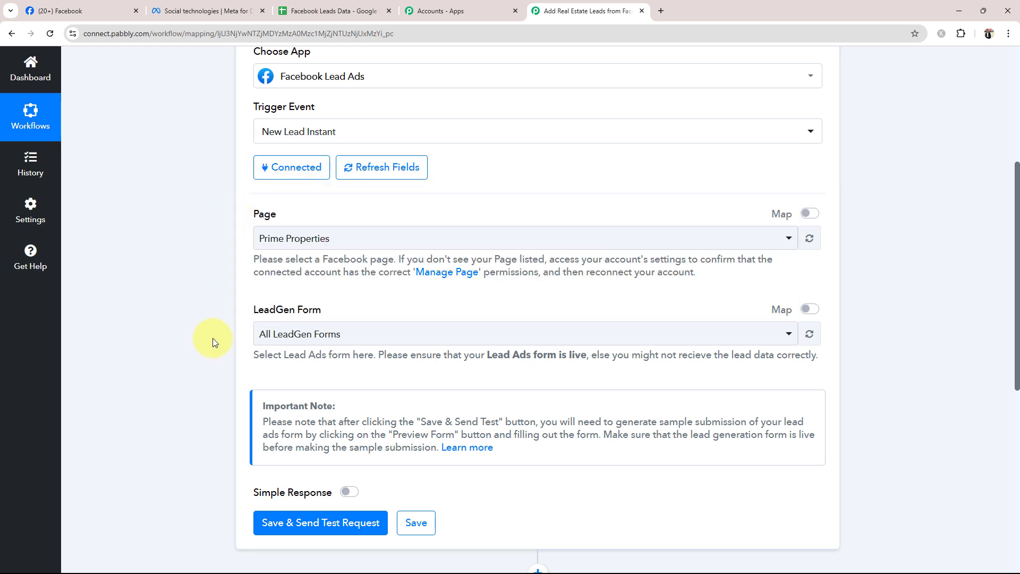
click(297, 334)
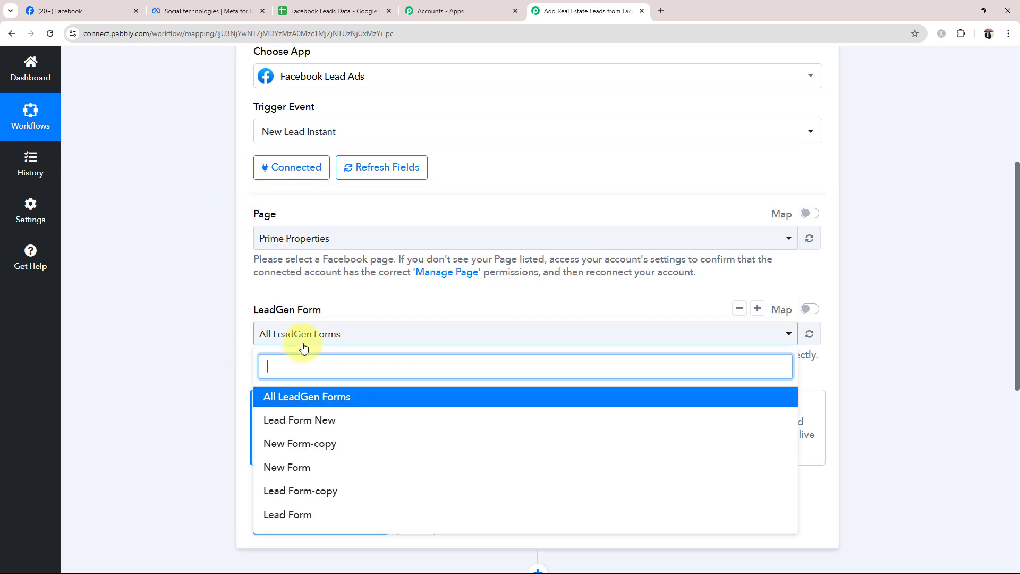
click(209, 401)
scroll(209, 401, down, 2)
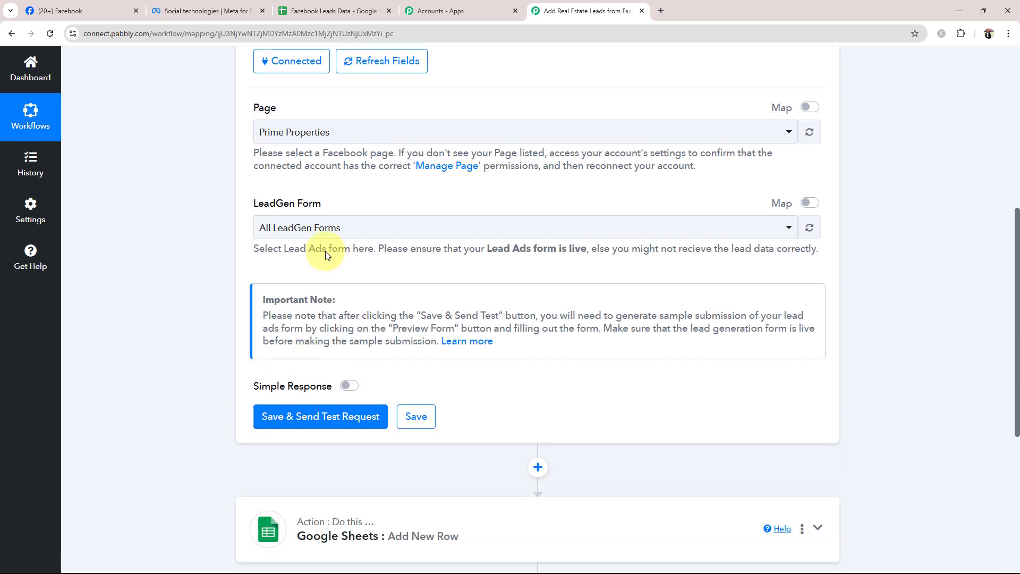
click(317, 233)
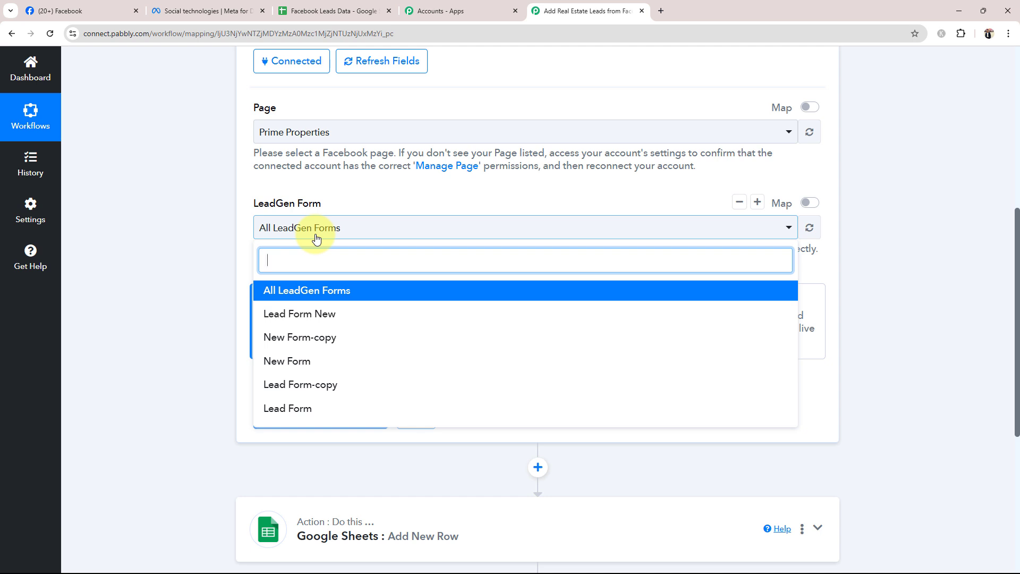
click(317, 313)
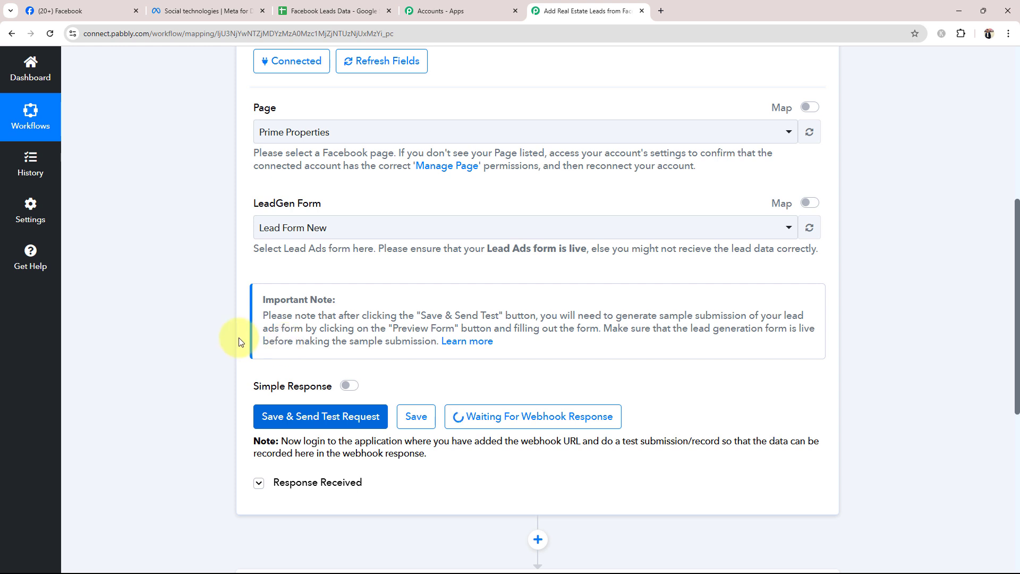
Switch to Meta for Developers and open the Lead Ads Testing Tool from its developer tools.
click(159, 10)
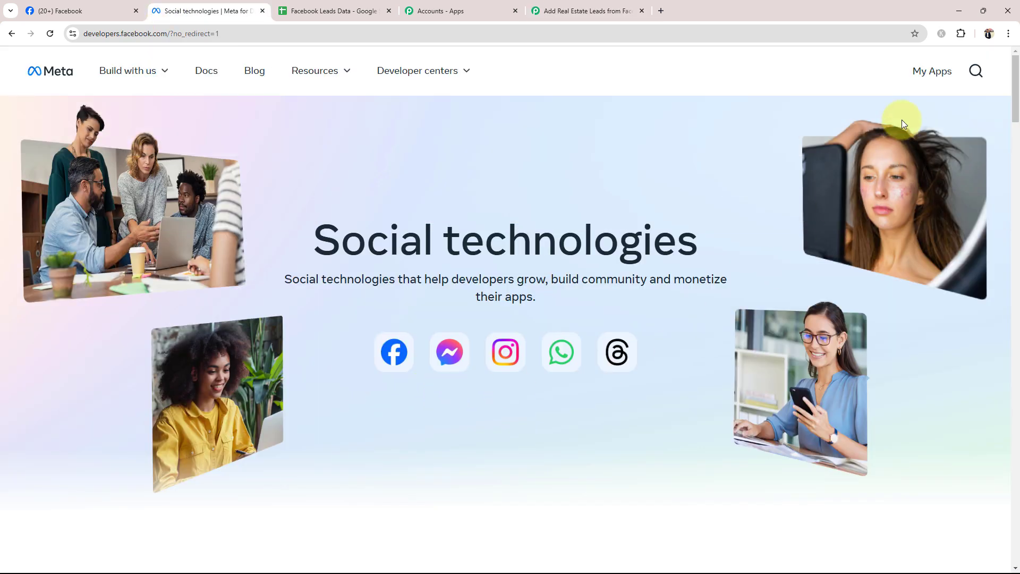
click(924, 77)
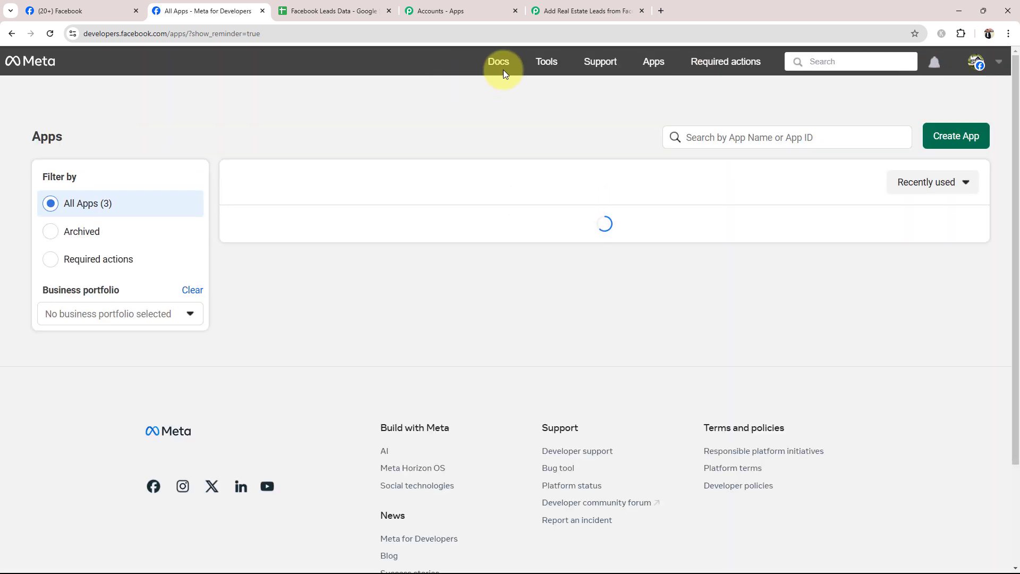
click(547, 61)
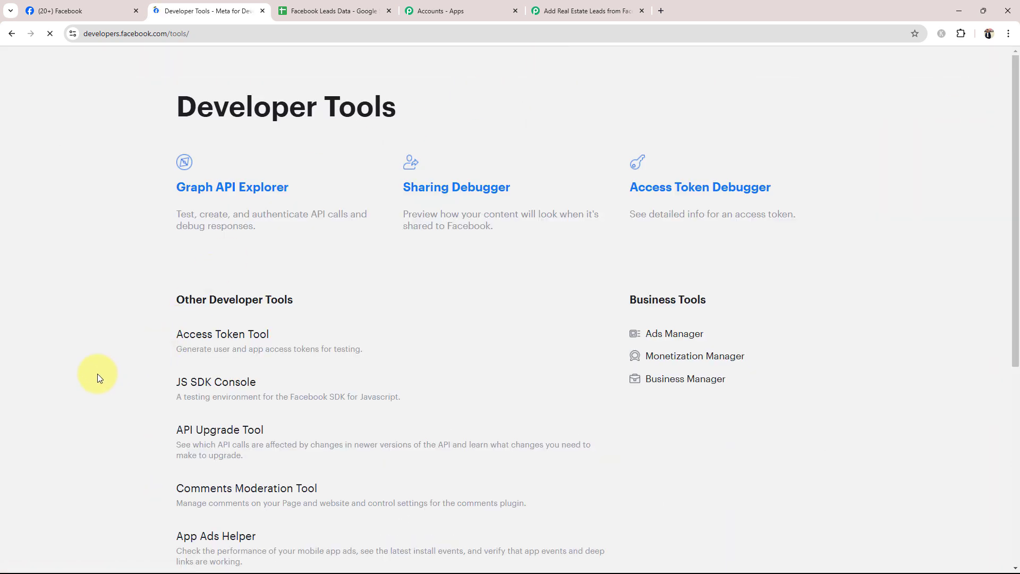
scroll(97, 378, down, 4)
click(218, 384)
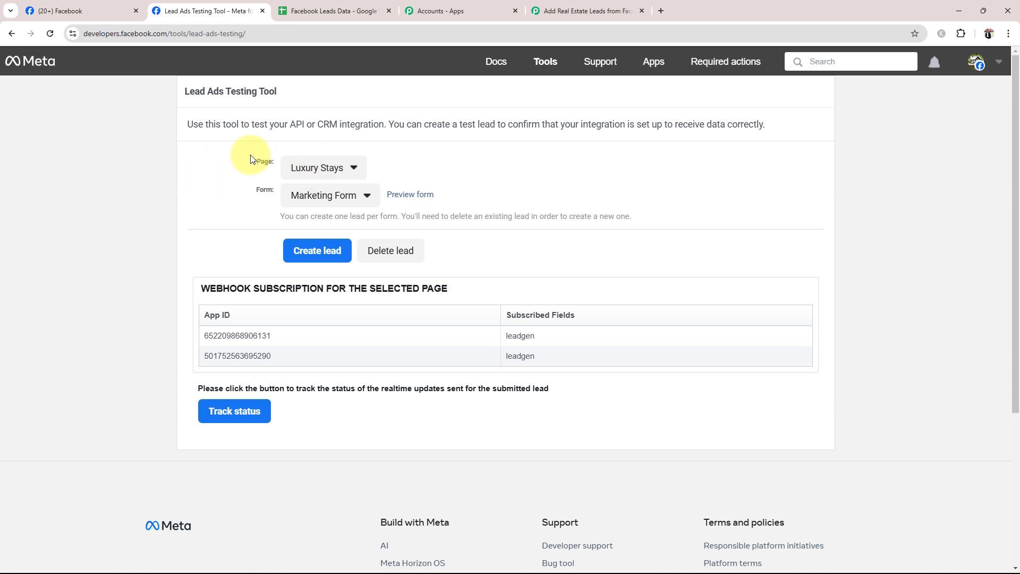
Set the testing tool's page to Prime Properties and form to Lead Form New, and check the trigger's webhook status in Pabbly Connect.
click(300, 167)
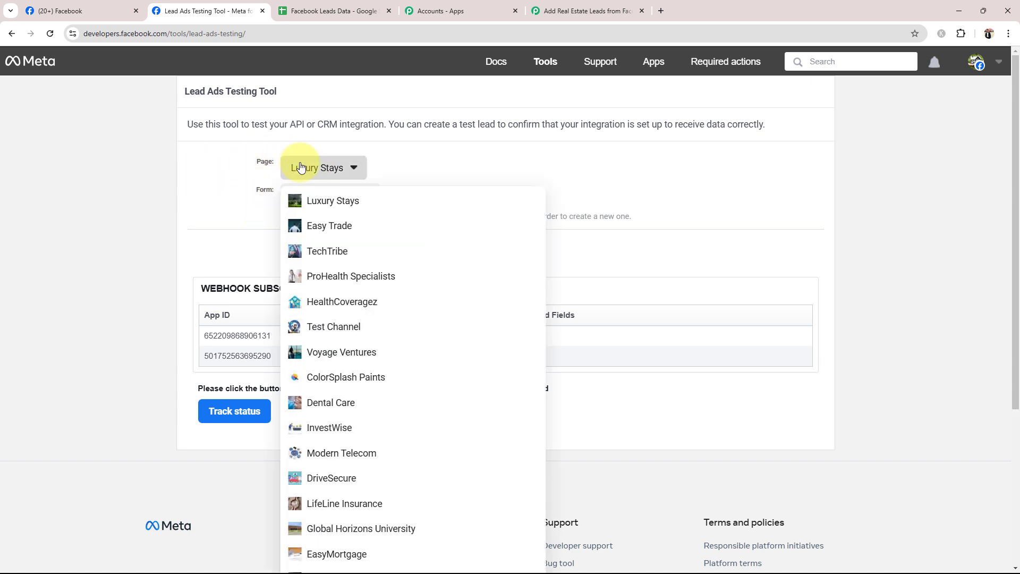
scroll(335, 372, down, 3)
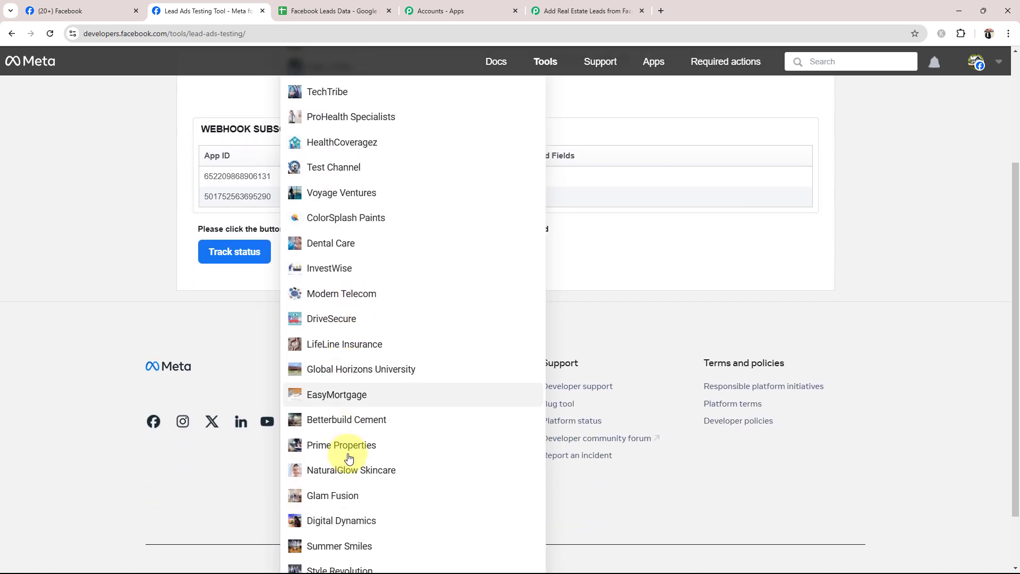
click(338, 451)
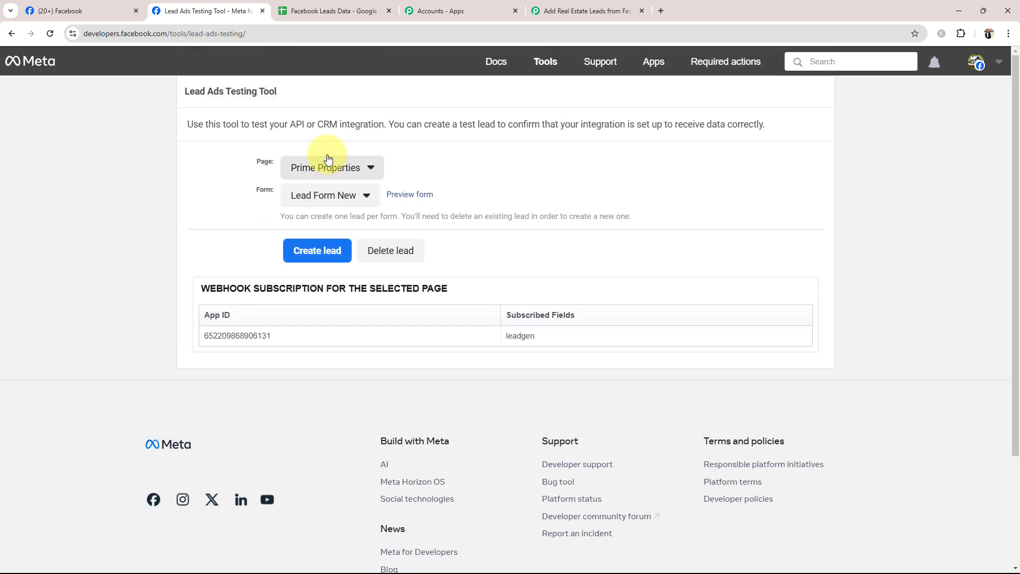
click(315, 201)
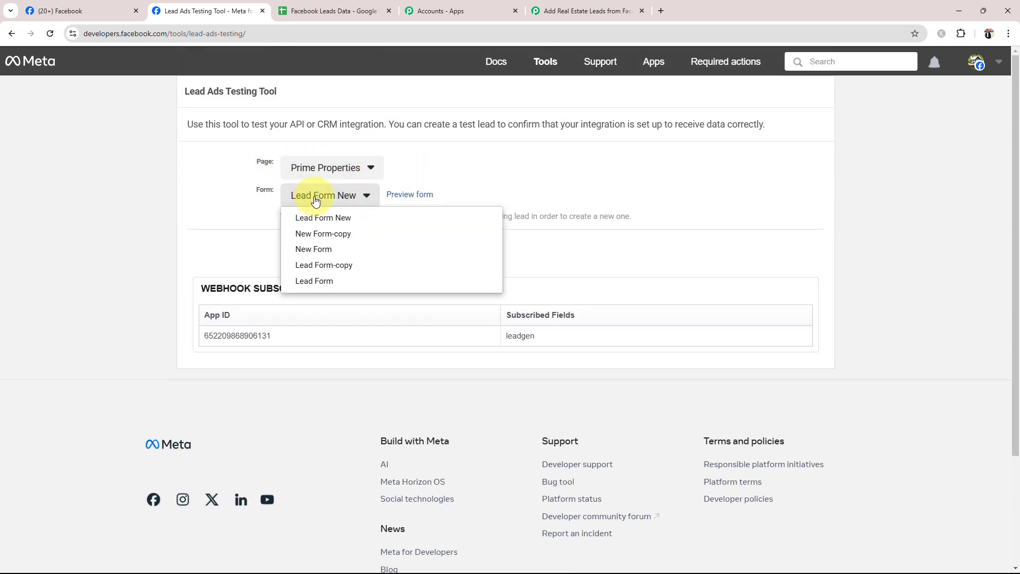
click(328, 222)
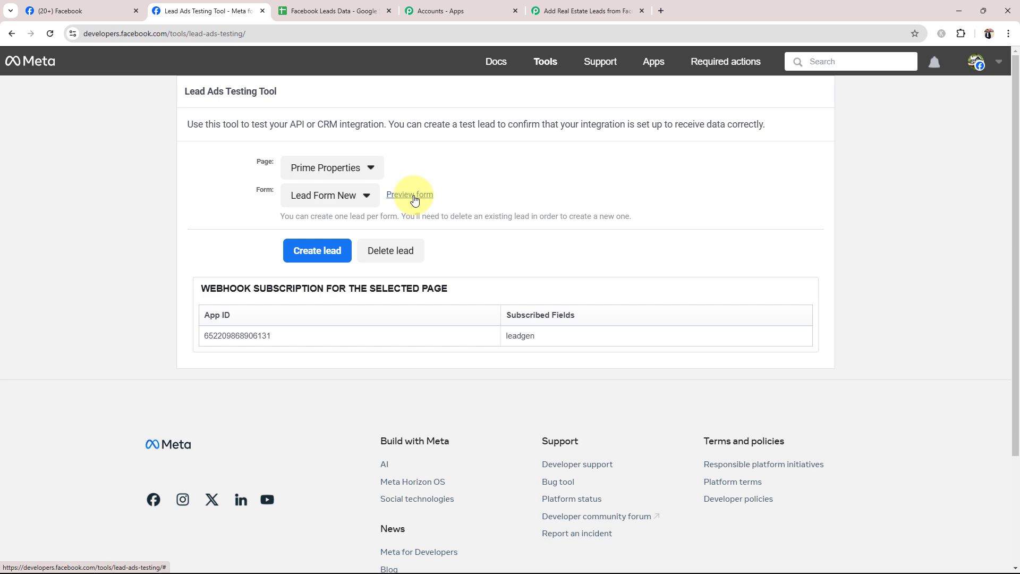
click(589, 10)
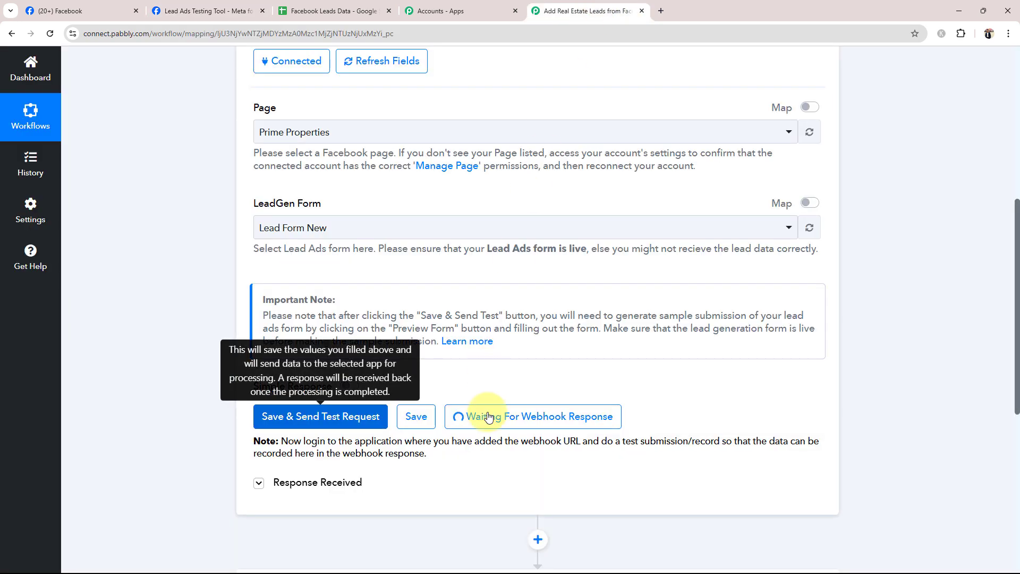
click(202, 12)
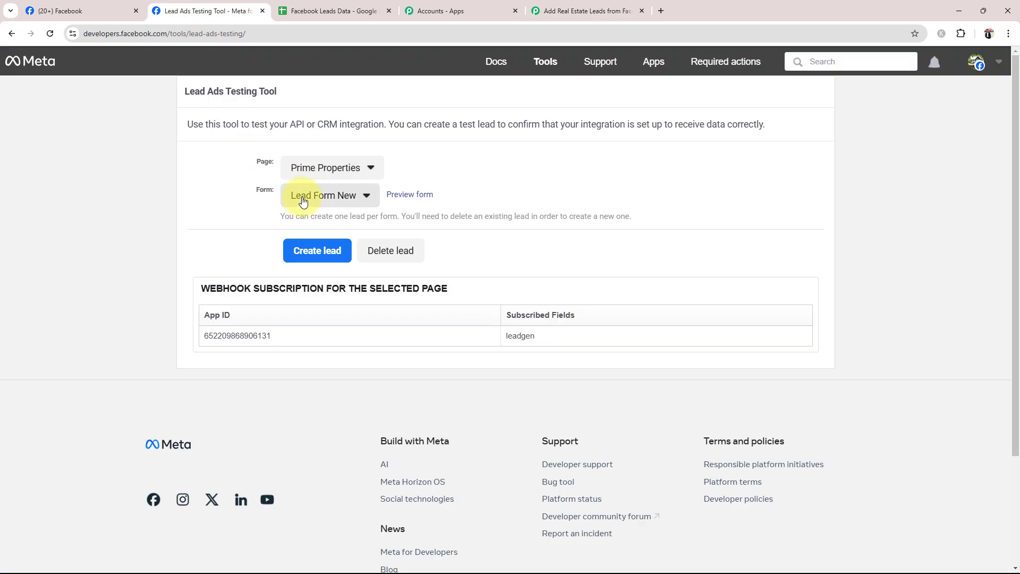
Submit a test lead through the Lead Form New preview with Rental Property as the property type, keeping the prefilled contact details, and close the form.
click(416, 196)
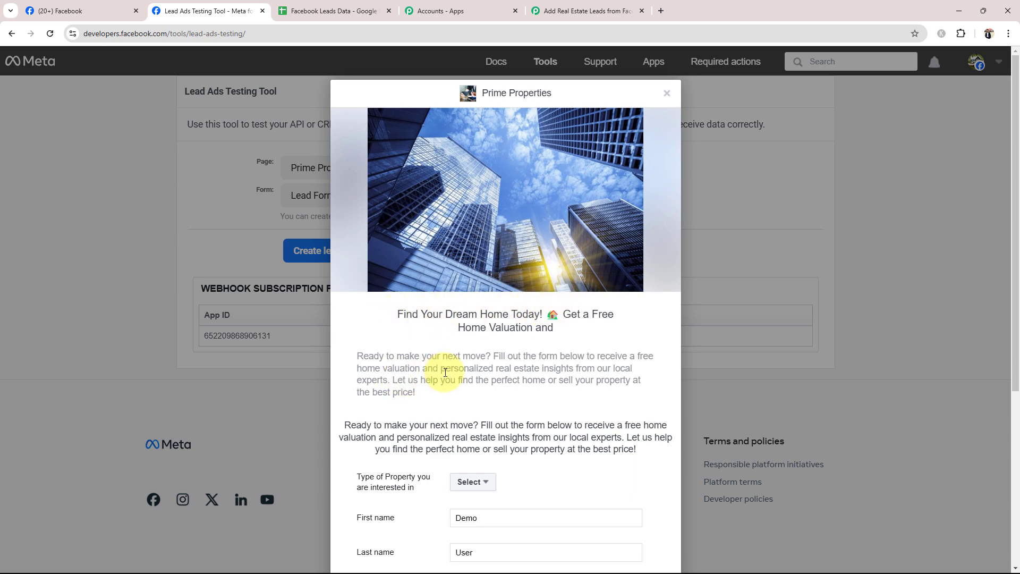
scroll(561, 375, down, 2)
scroll(561, 375, down, 1)
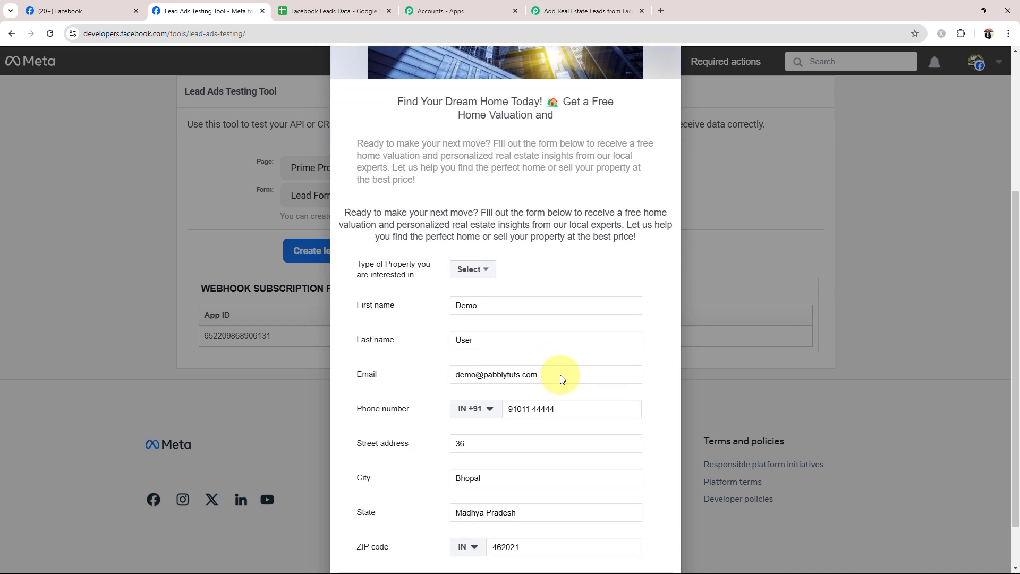
scroll(561, 376, down, 2)
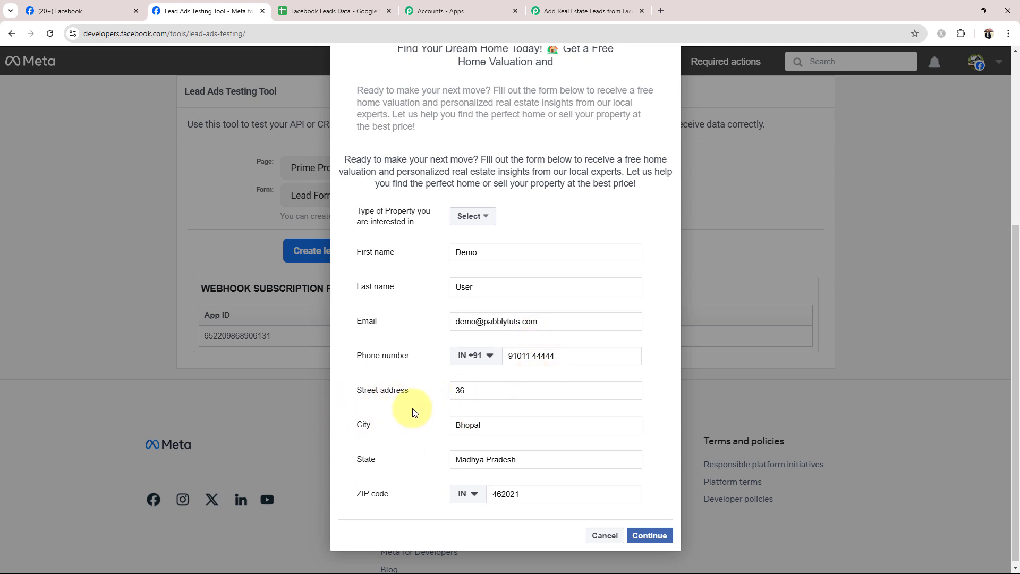
click(473, 216)
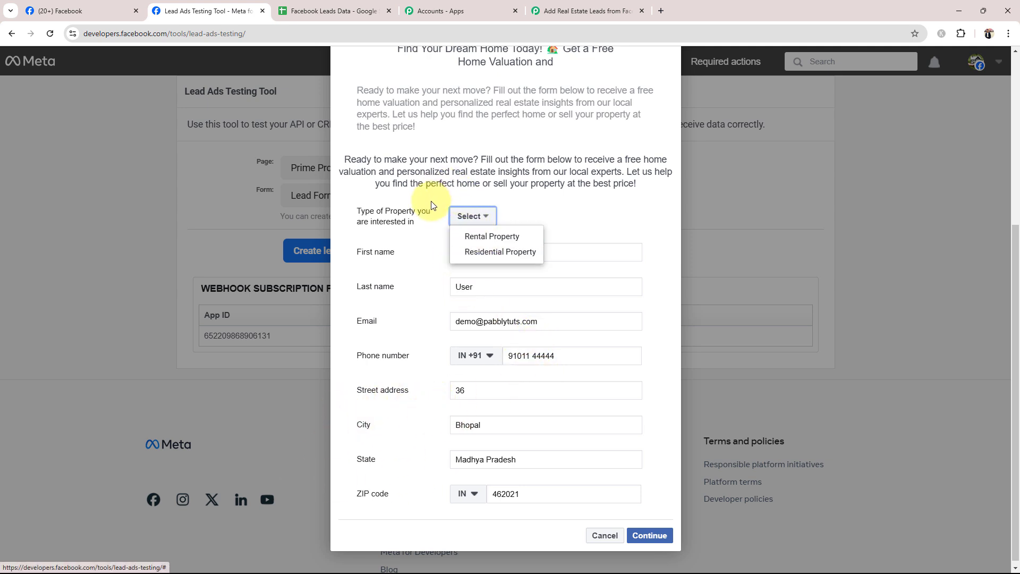
click(467, 236)
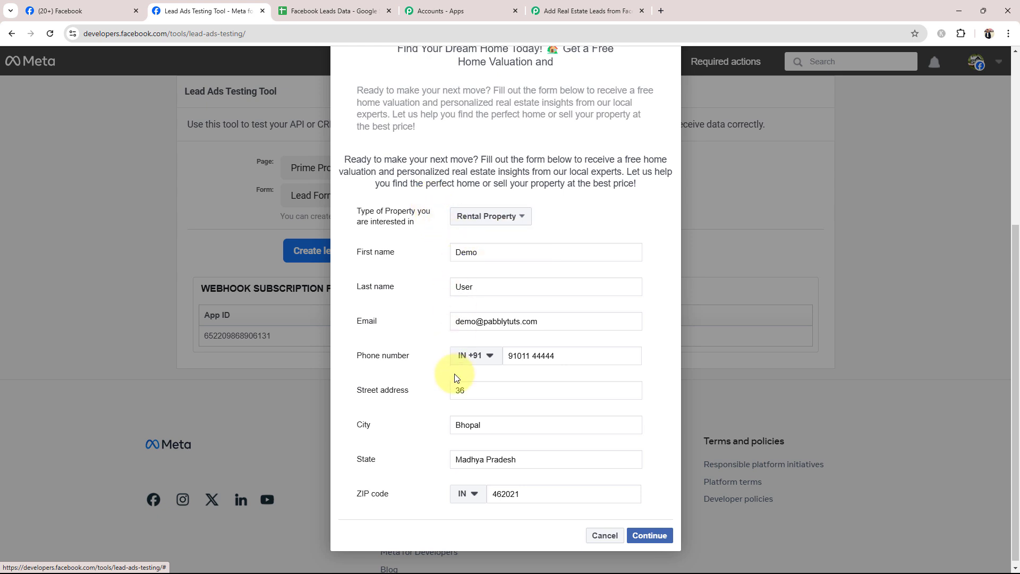
click(650, 535)
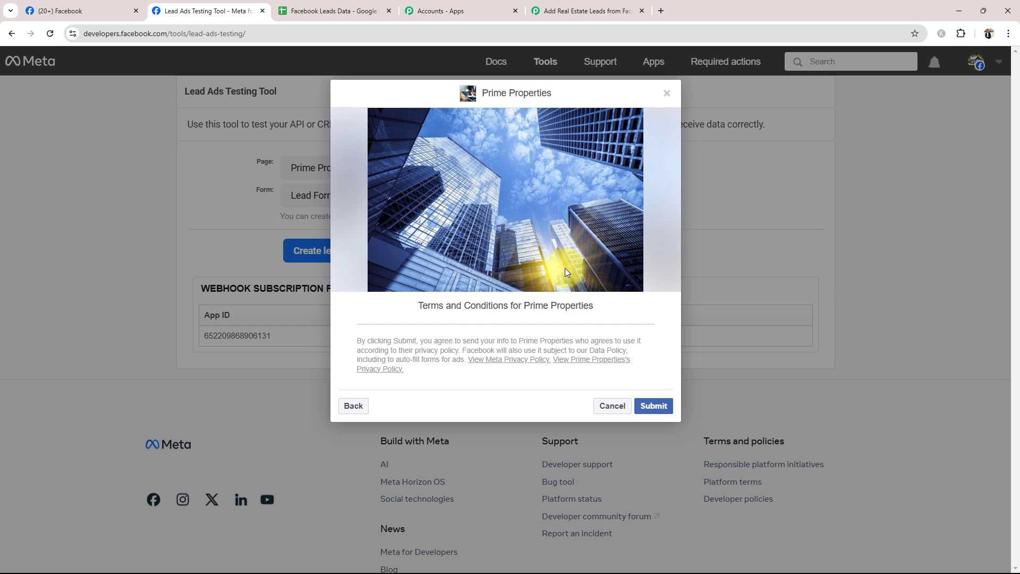
click(654, 406)
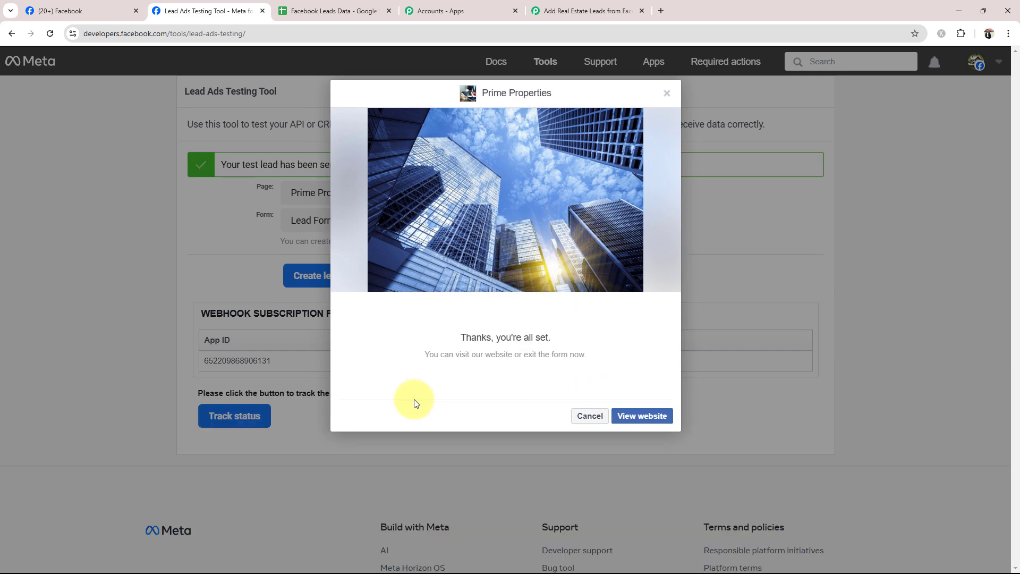
click(581, 416)
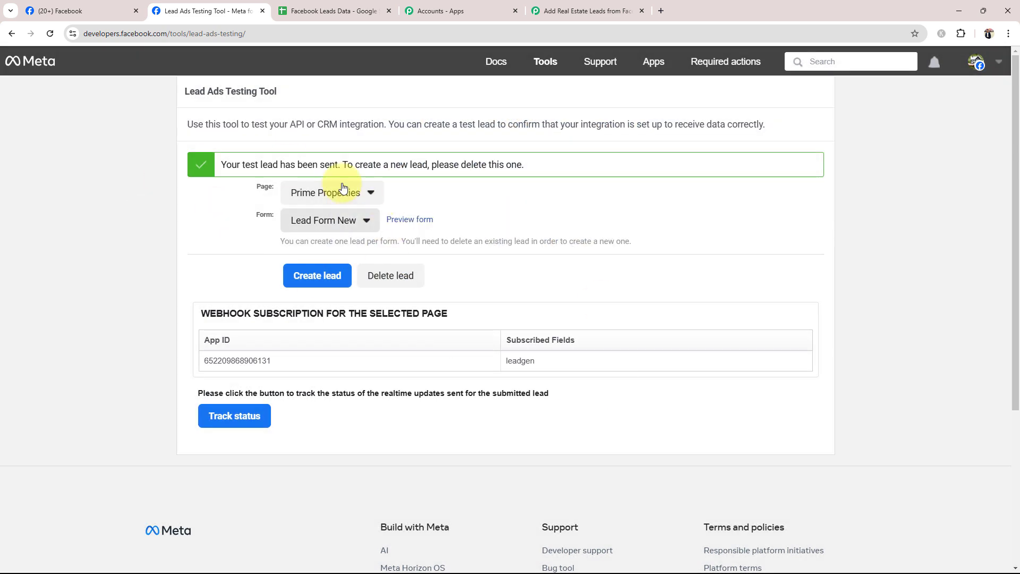
drag(226, 164, 333, 178)
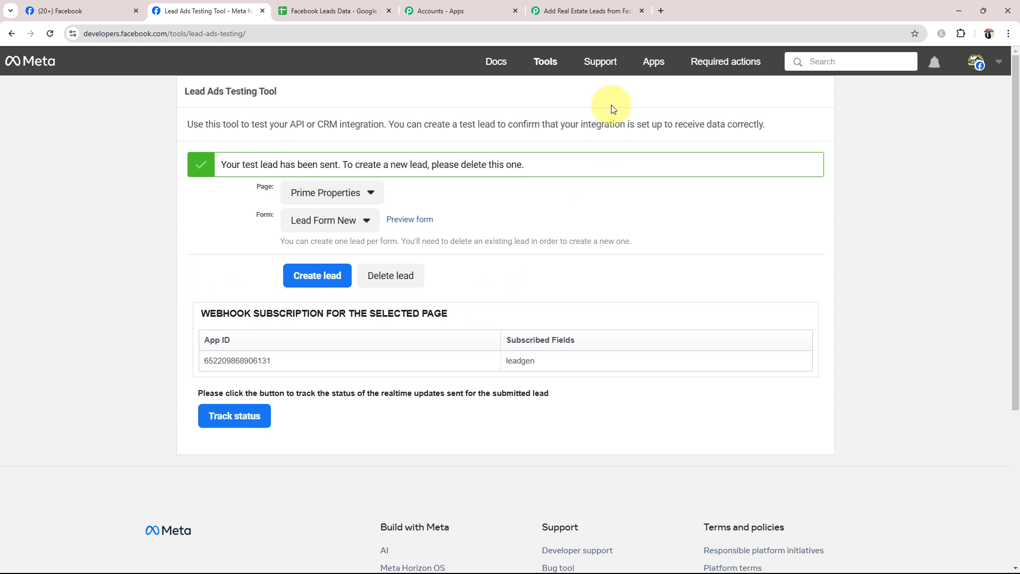
Switch to Pabbly Connect and examine the lead details in the trigger's received response, including property type, contact and address fields.
click(594, 11)
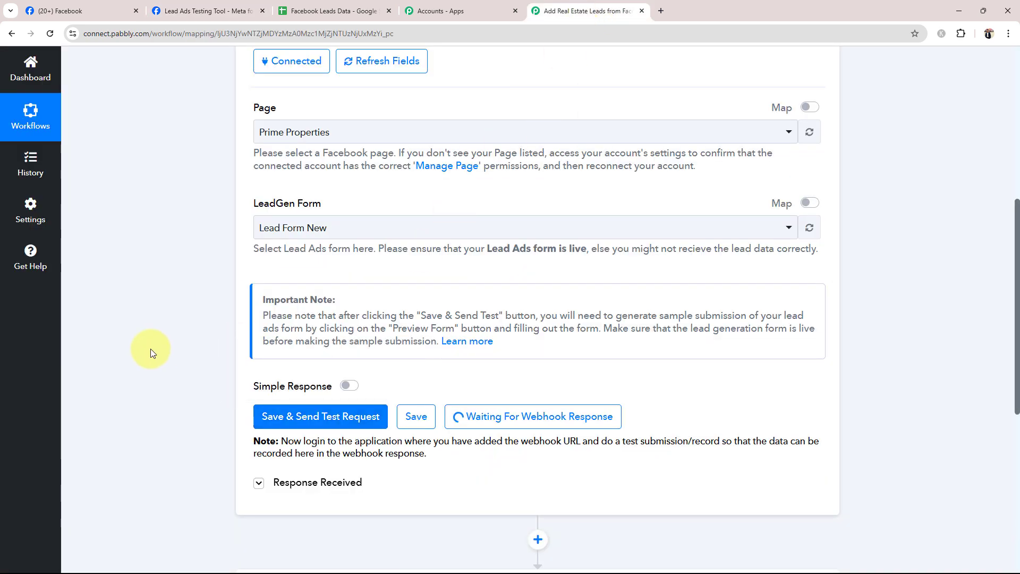
scroll(151, 348, down, 7)
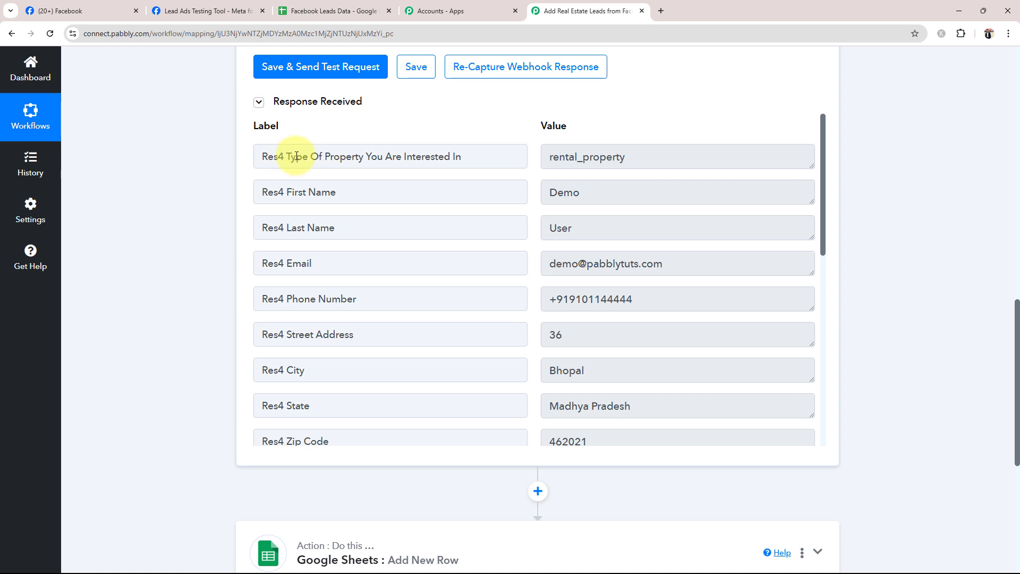
drag(550, 158, 620, 158)
drag(612, 198, 547, 228)
drag(677, 270, 551, 289)
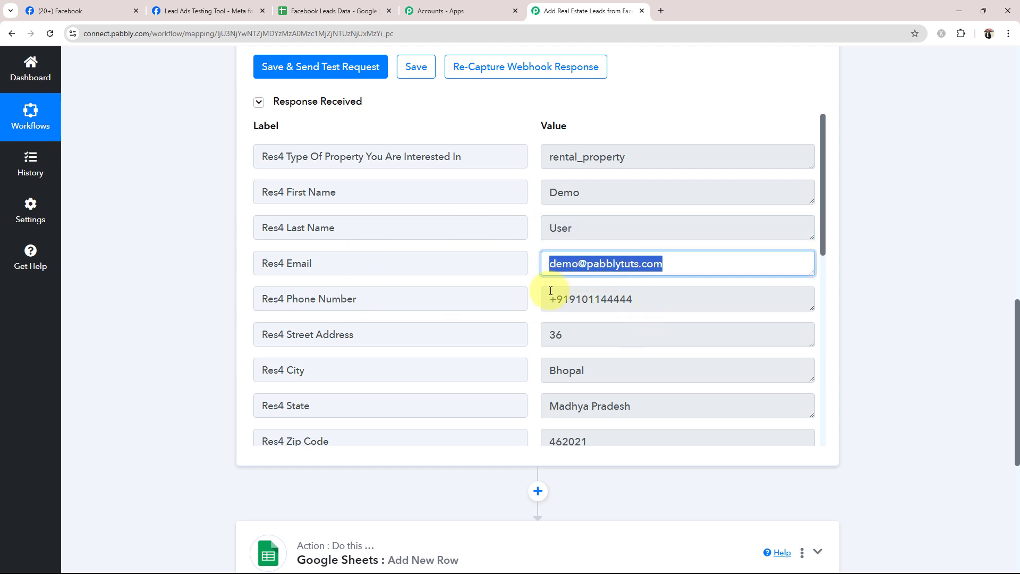
drag(710, 303, 501, 307)
drag(611, 370, 521, 376)
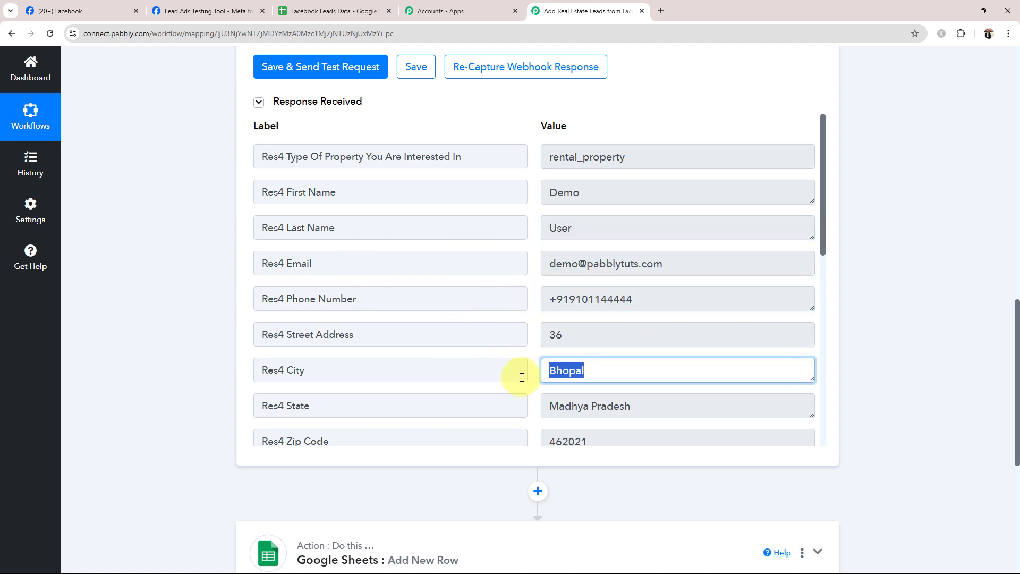
drag(621, 405, 564, 379)
scroll(564, 379, down, 8)
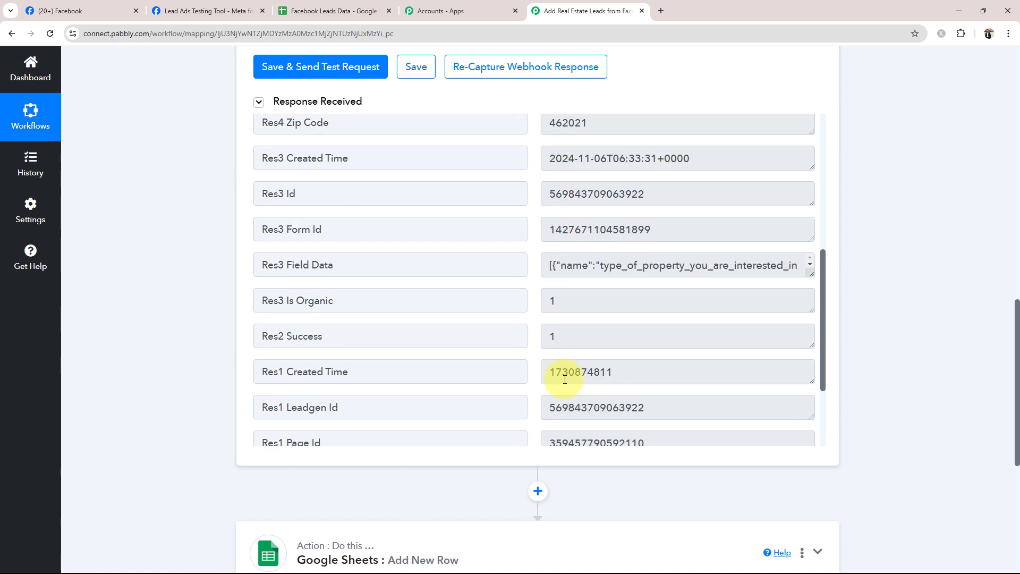
scroll(565, 379, up, 8)
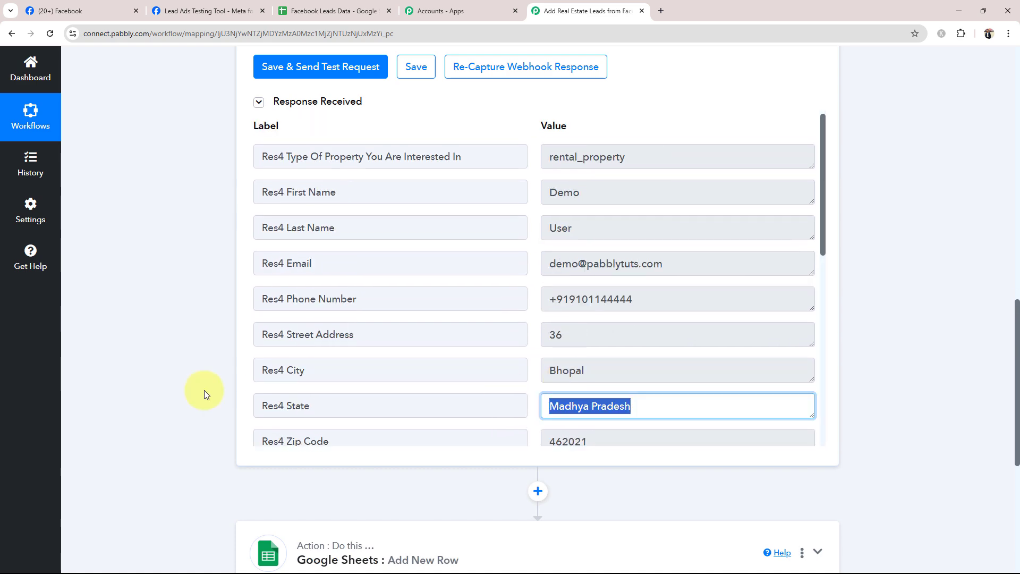
click(180, 401)
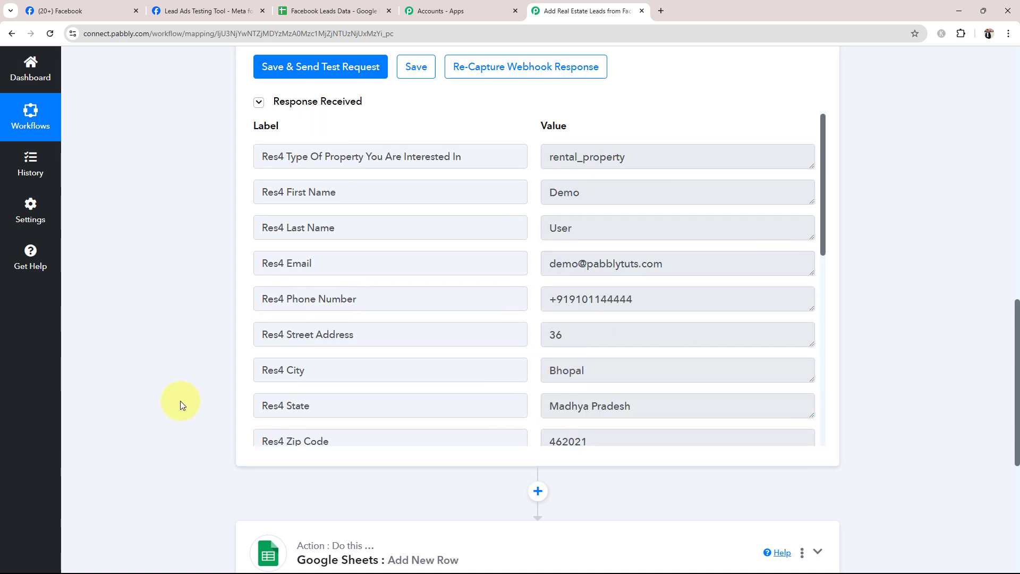
scroll(180, 401, up, 15)
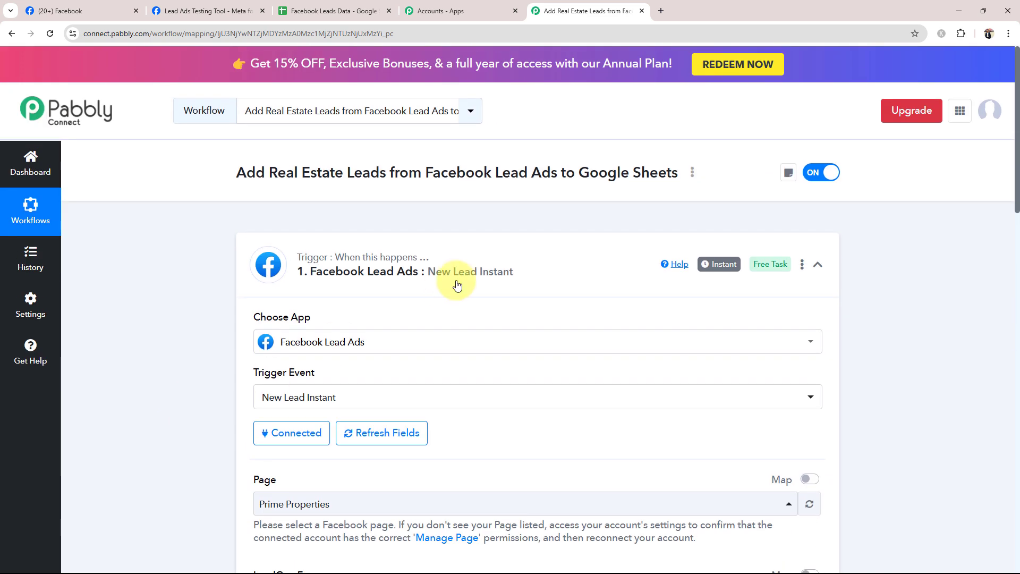
Connect the Google Sheets Add New Row action to the existing connection Google Sheets #165.
click(458, 285)
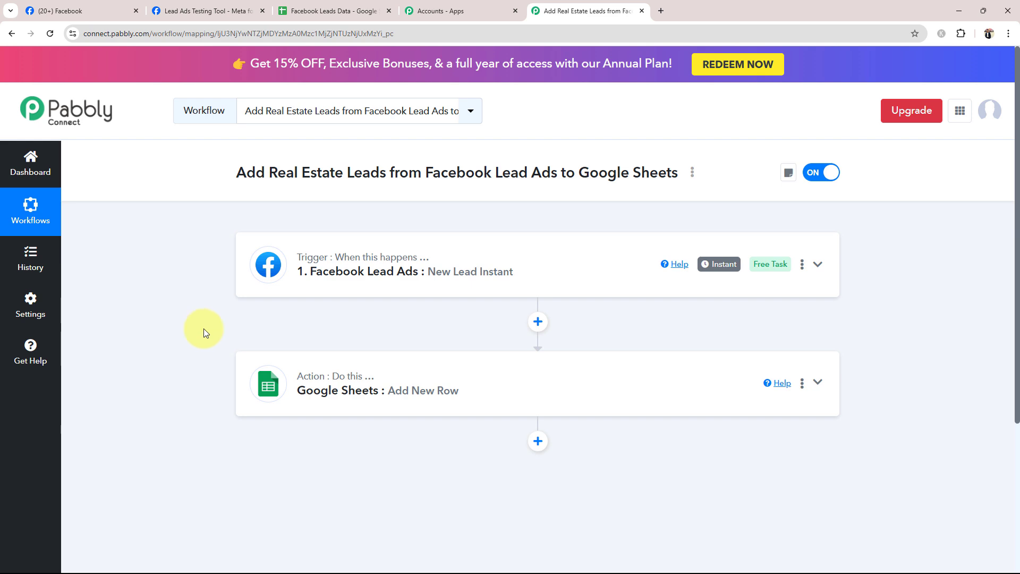
click(312, 382)
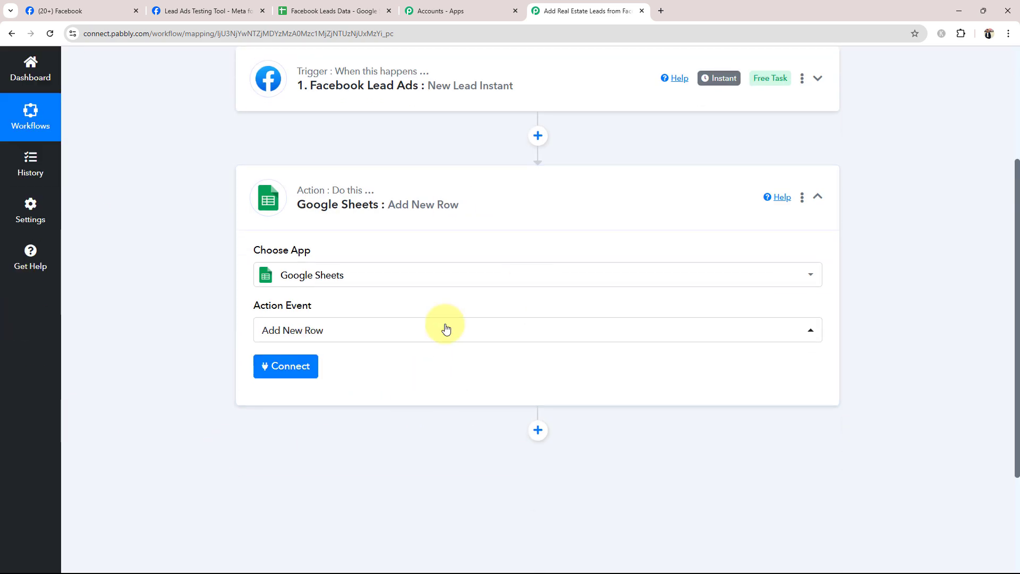
click(308, 370)
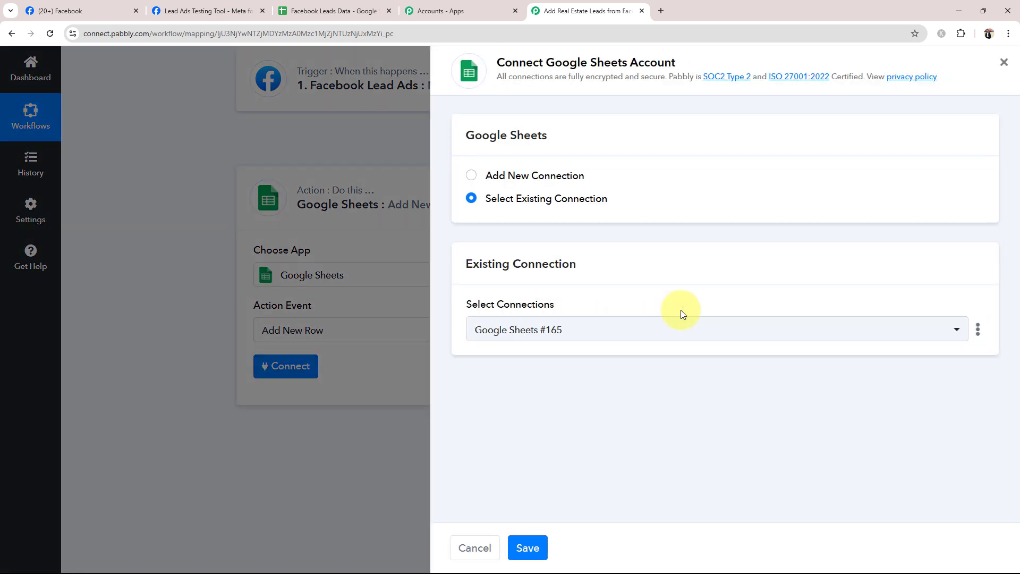
click(471, 175)
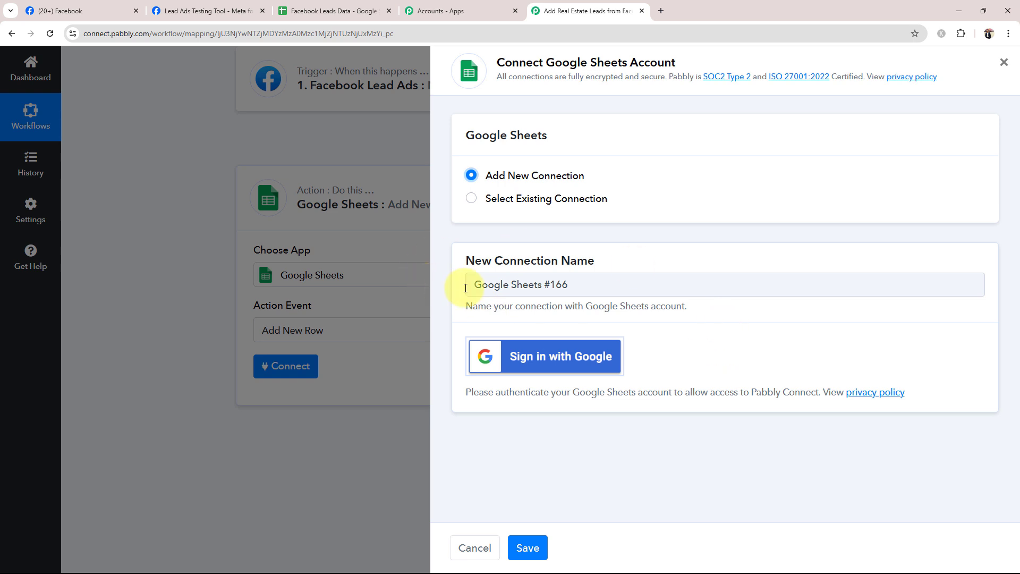
click(472, 200)
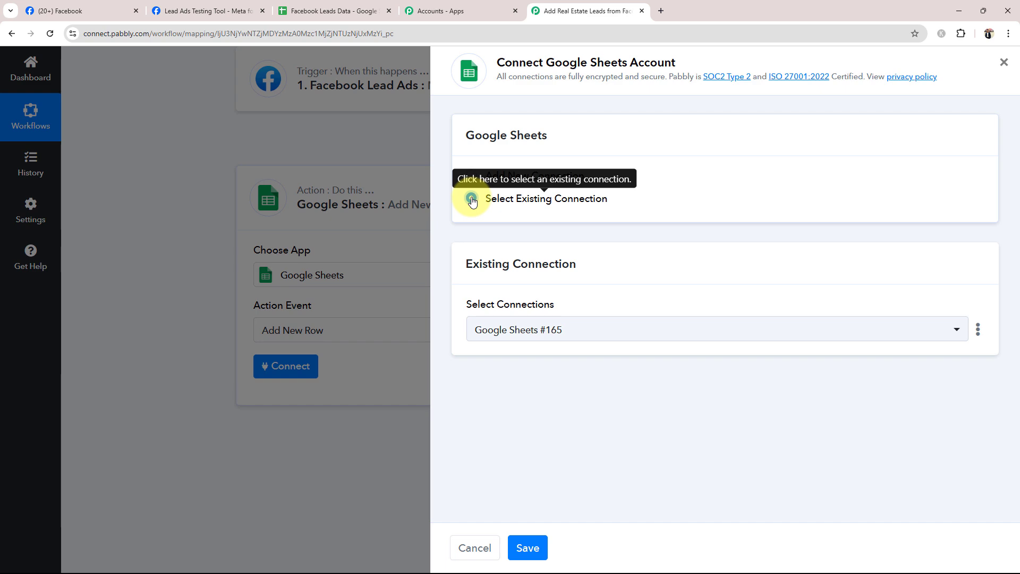
click(528, 548)
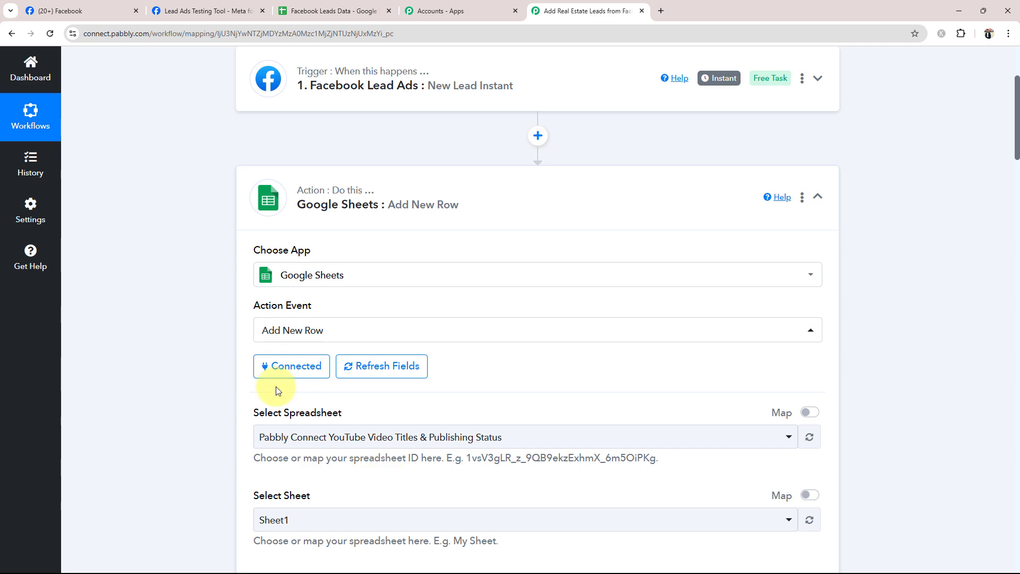
Check the lead spreadsheet's name in Google Sheets and set the action's spreadsheet to Facebook Leads Data.
scroll(276, 387, down, 4)
drag(237, 202, 347, 202)
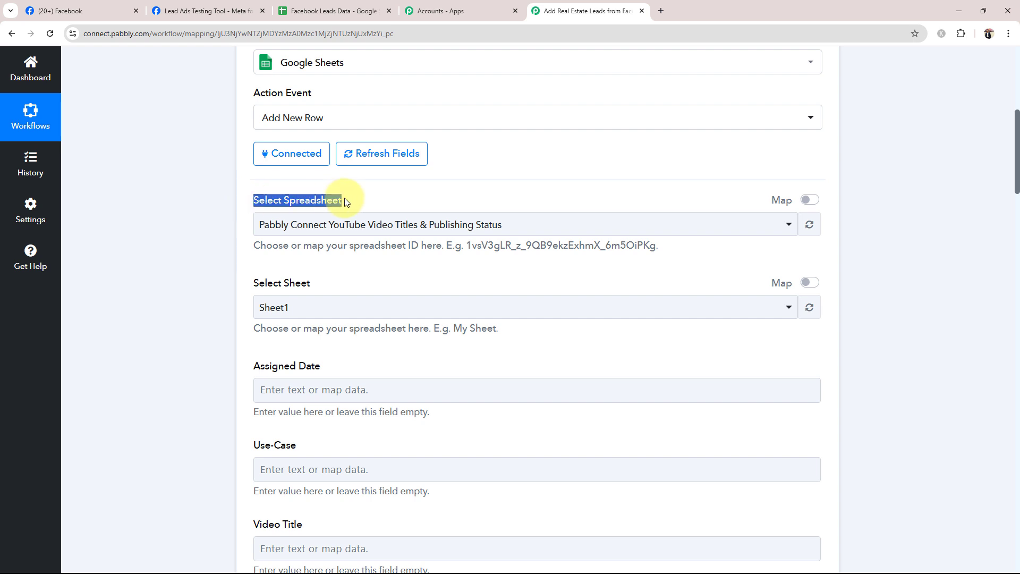
click(232, 269)
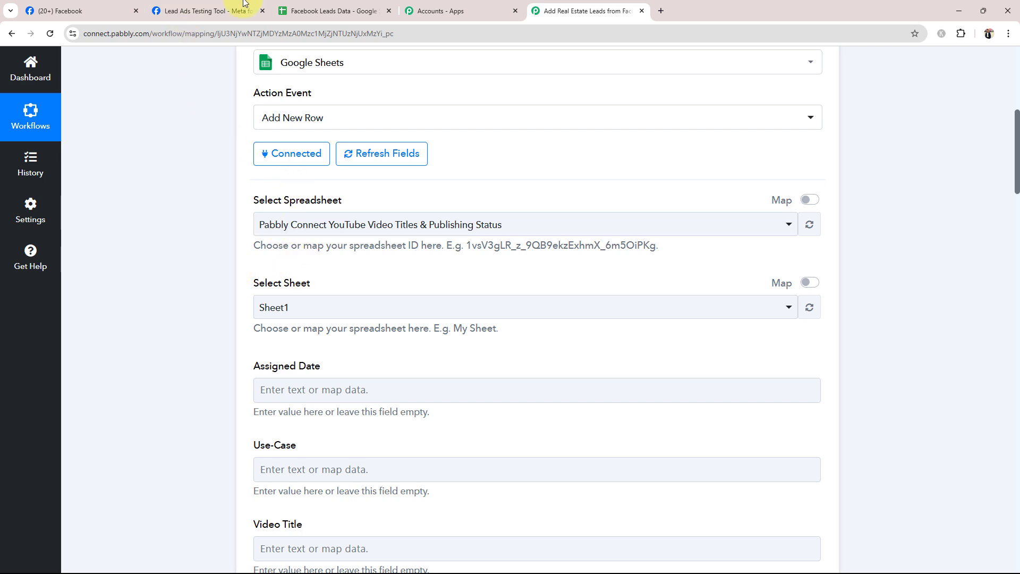
click(284, 10)
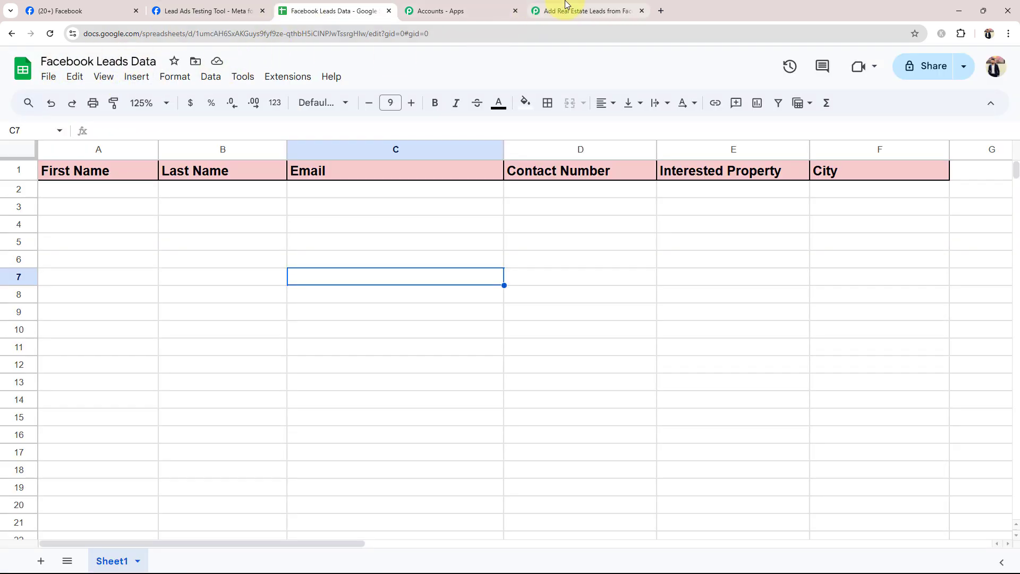
click(537, 11)
click(314, 226)
click(279, 335)
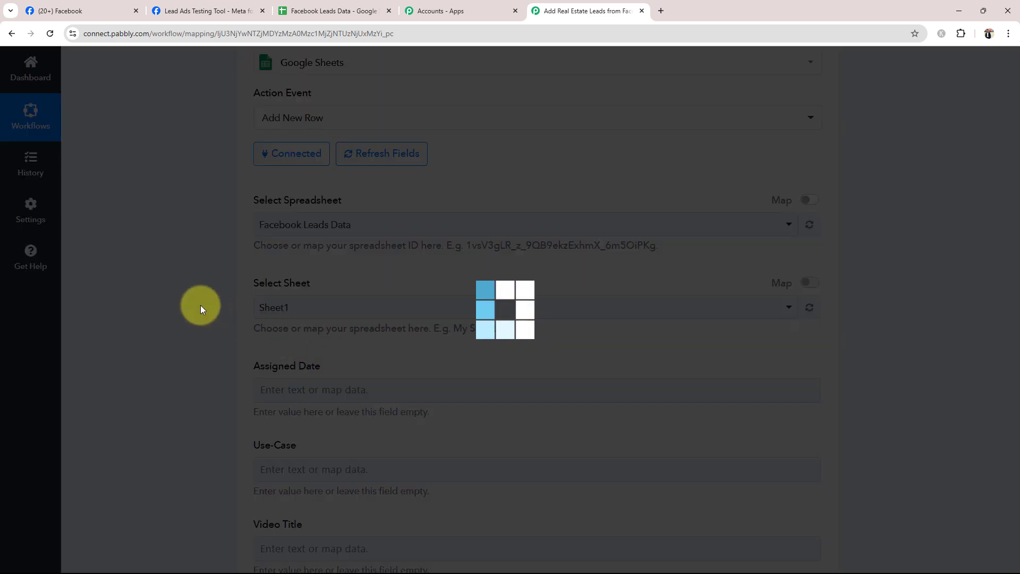
Compare the lead spreadsheet's sheet name and column headers with the sheet and mapping fields of the Add New Row action.
click(309, 4)
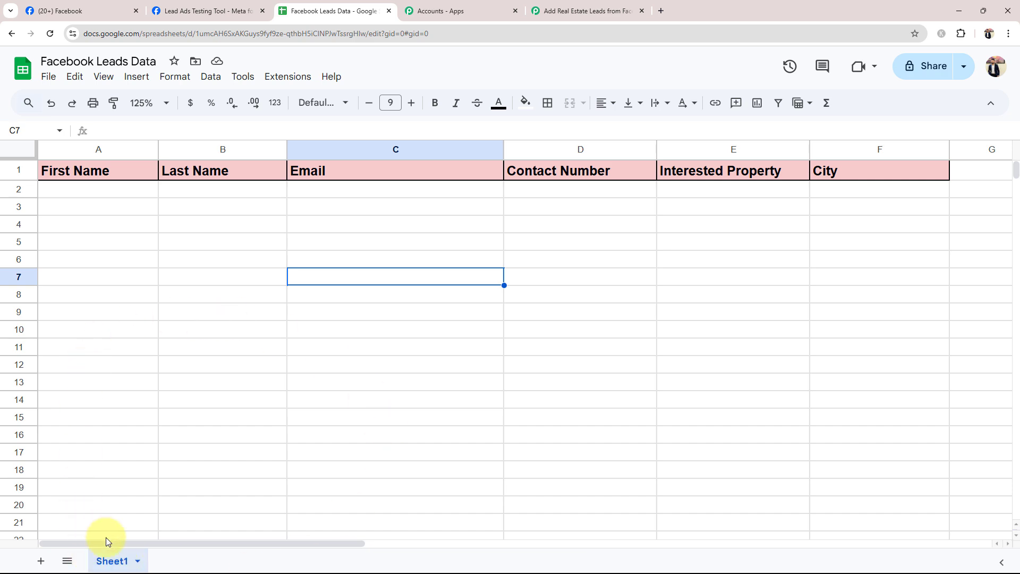
click(569, 5)
scroll(192, 334, down, 5)
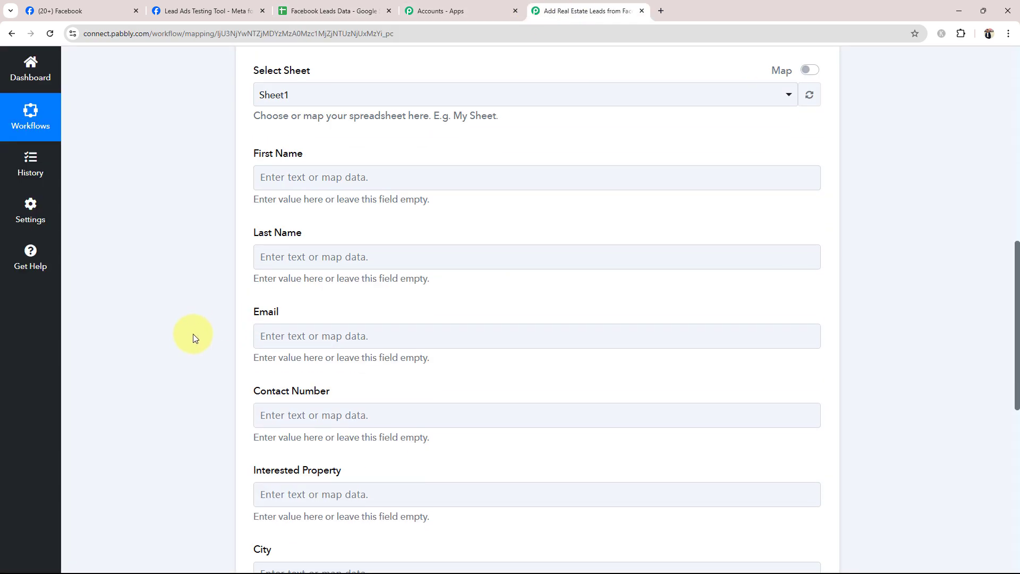
click(365, 5)
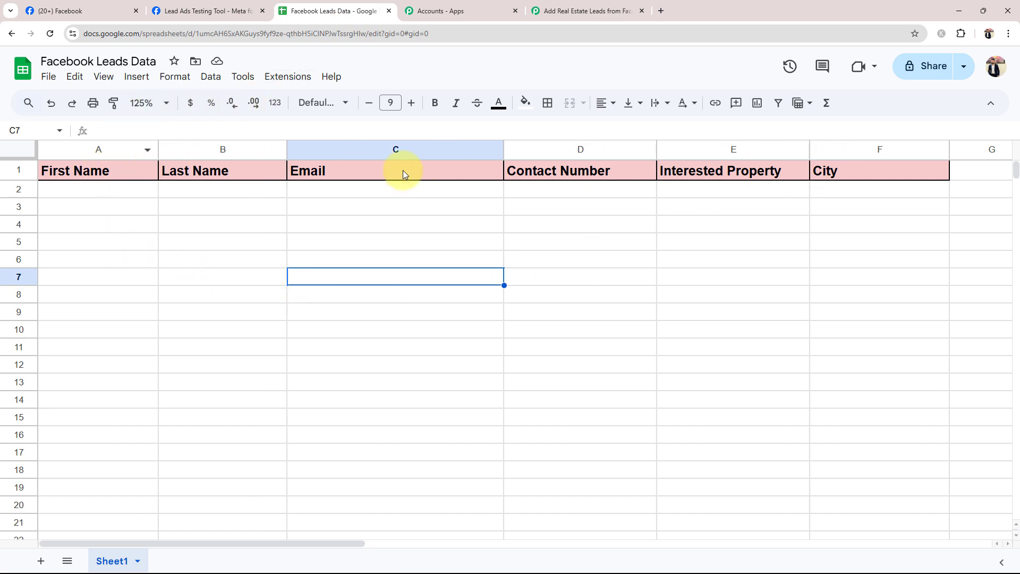
click(579, 10)
scroll(228, 308, down, 3)
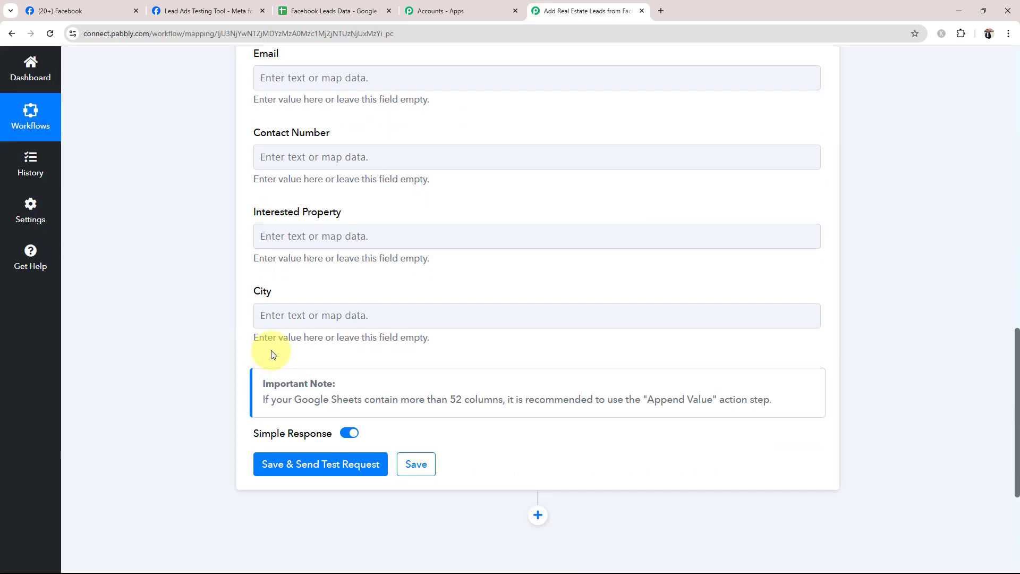
scroll(312, 167, up, 5)
click(294, 220)
scroll(292, 215, down, 2)
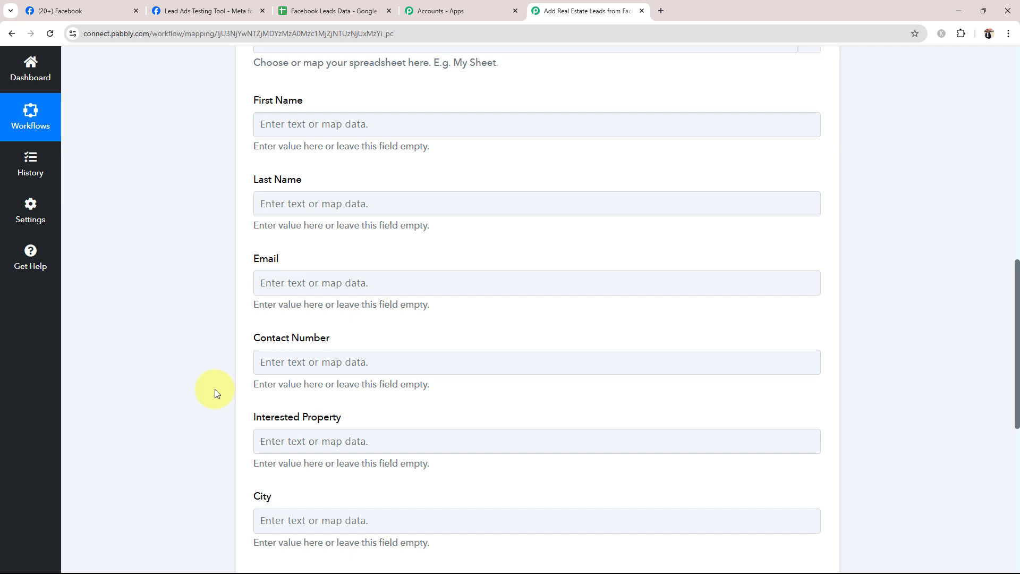
scroll(215, 389, up, 9)
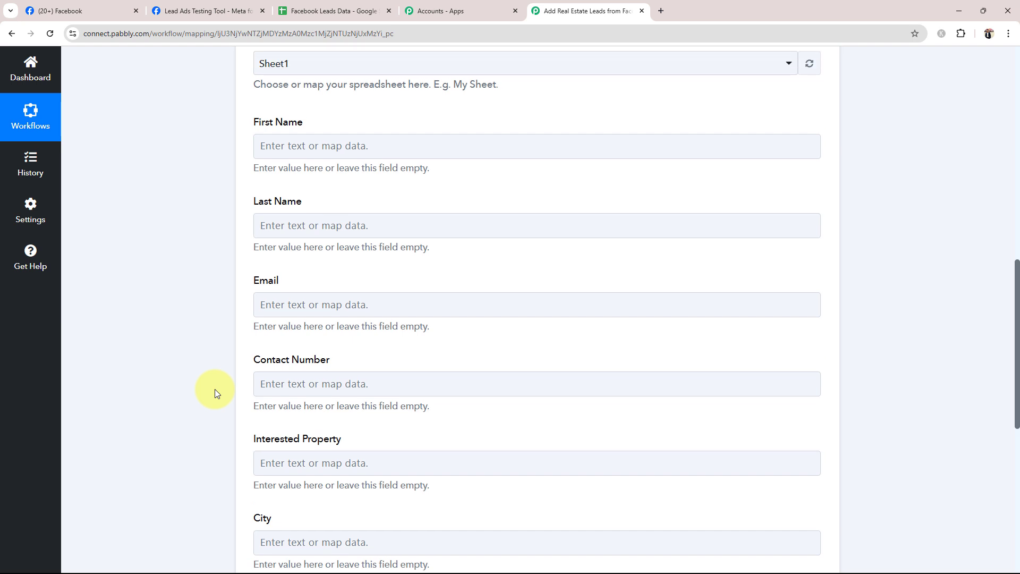
scroll(158, 312, down, 9)
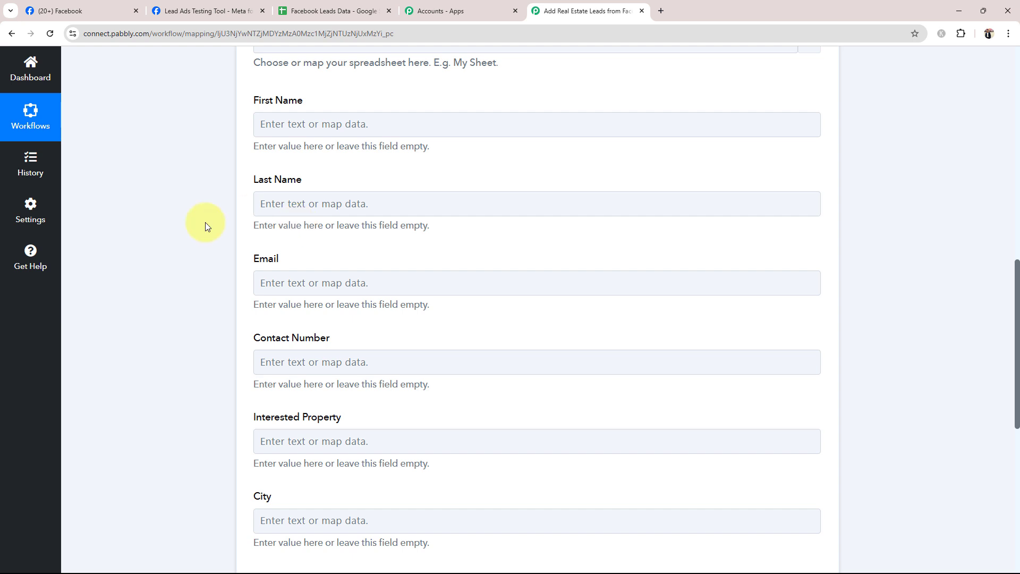
Map the First Name and Last Name fields to the lead's first and last name from the Facebook Lead Ads response.
click(312, 133)
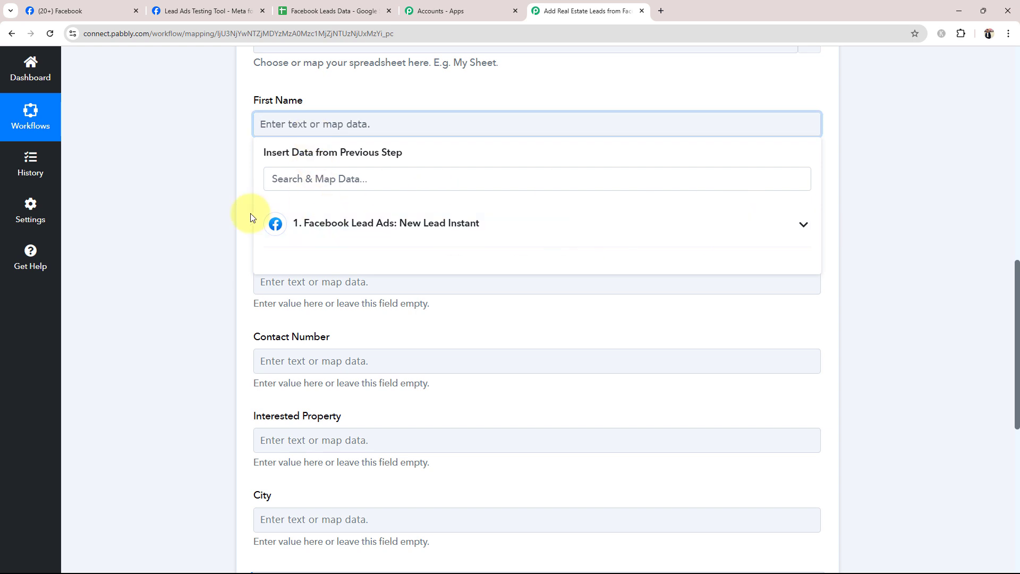
click(804, 226)
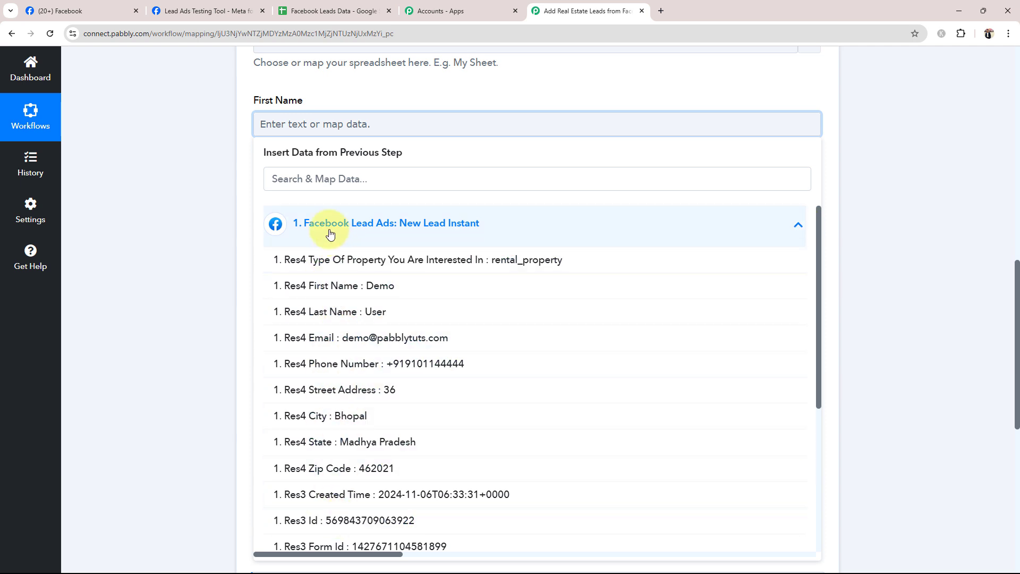
click(367, 289)
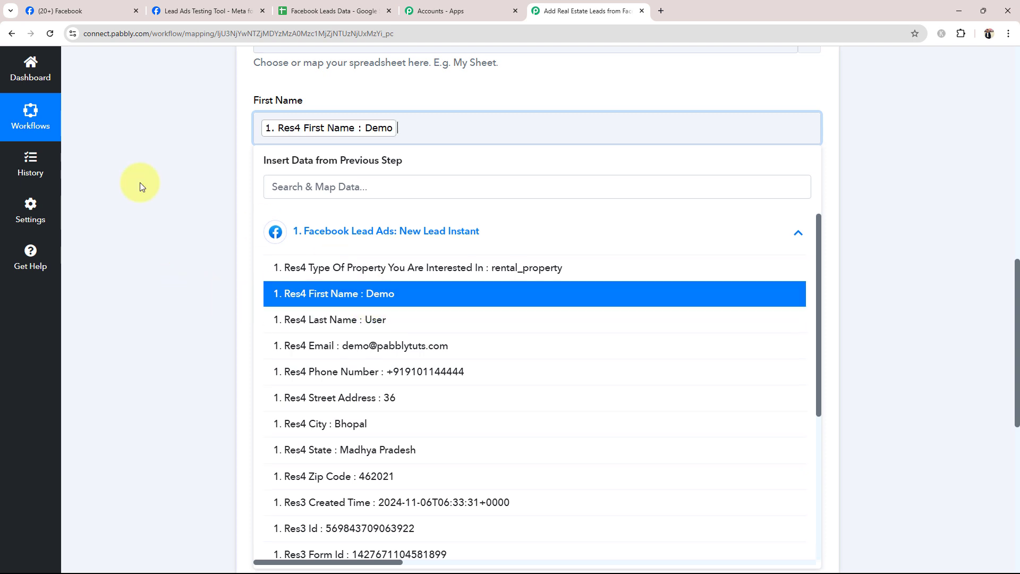
click(151, 180)
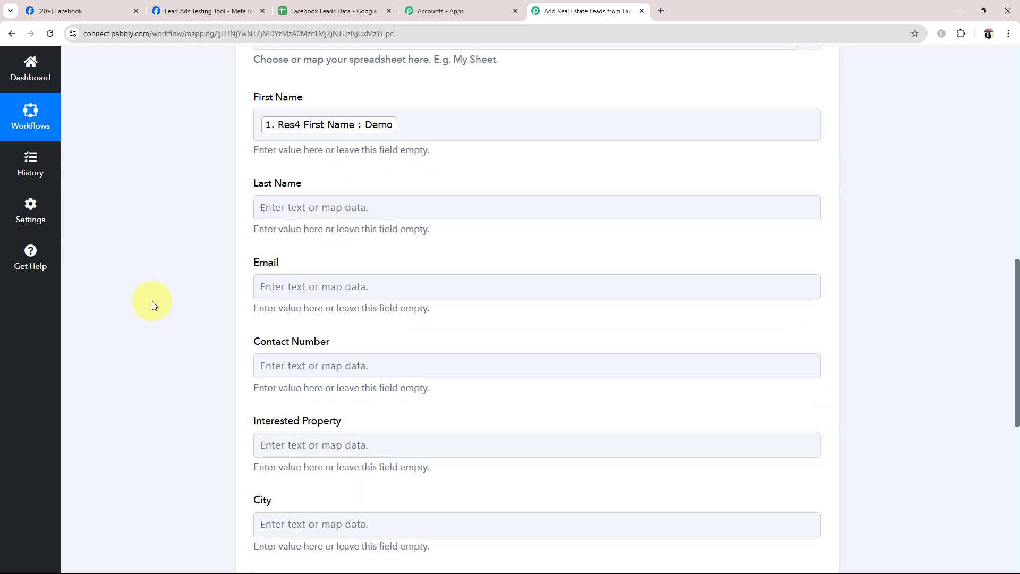
scroll(152, 301, down, 2)
click(302, 111)
click(297, 204)
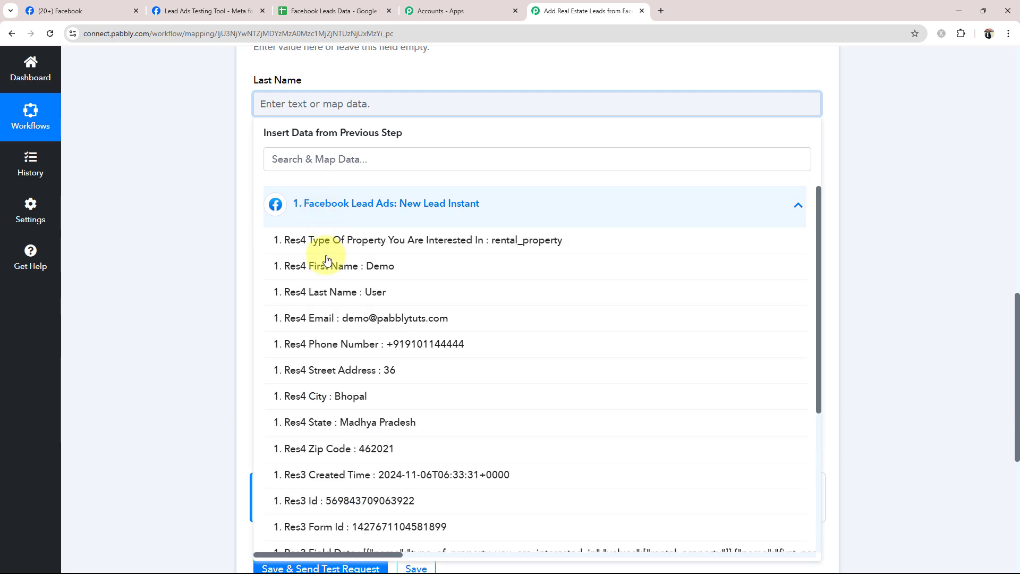
click(333, 298)
click(188, 197)
Map the Email and Contact Number fields to the lead's email and phone number from the Facebook Lead Ads response.
click(296, 189)
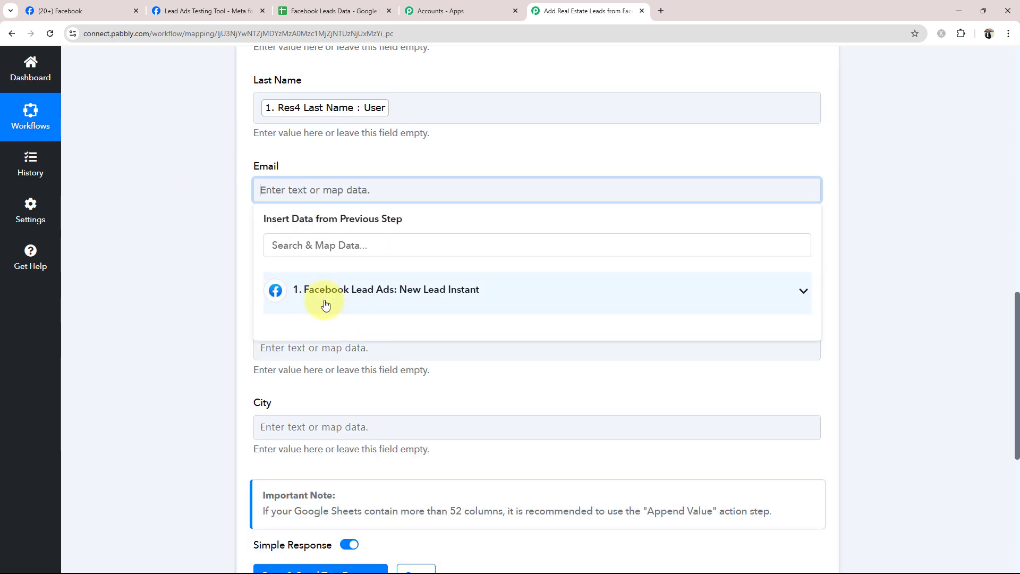
click(324, 301)
click(334, 404)
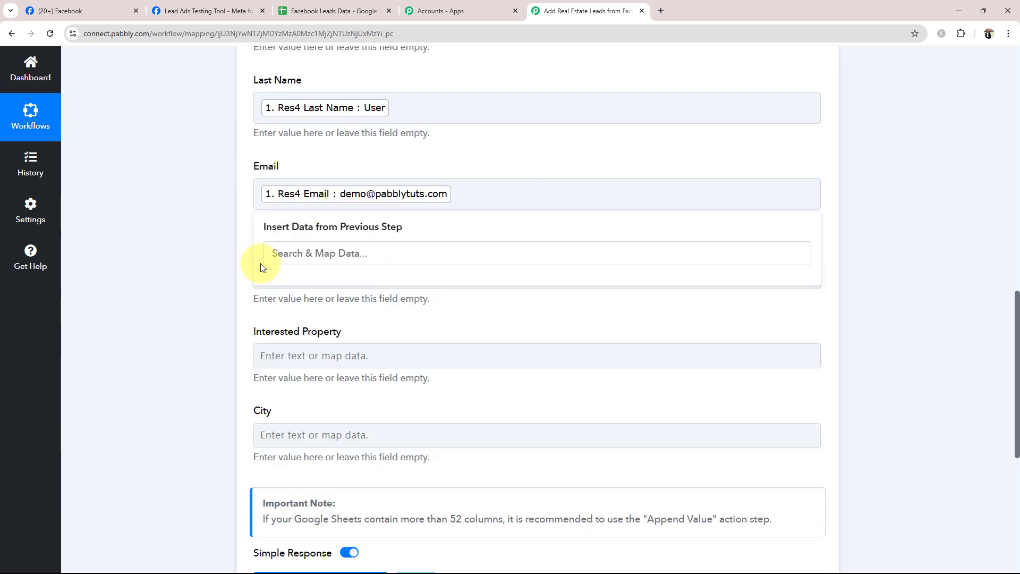
click(163, 260)
scroll(163, 260, down, 2)
click(269, 170)
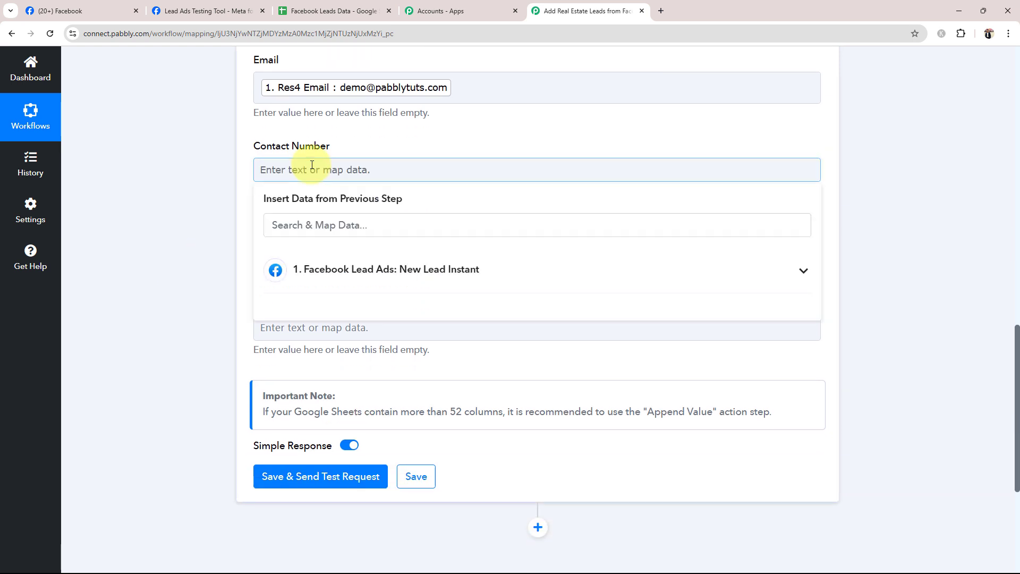
click(334, 275)
click(287, 405)
click(166, 253)
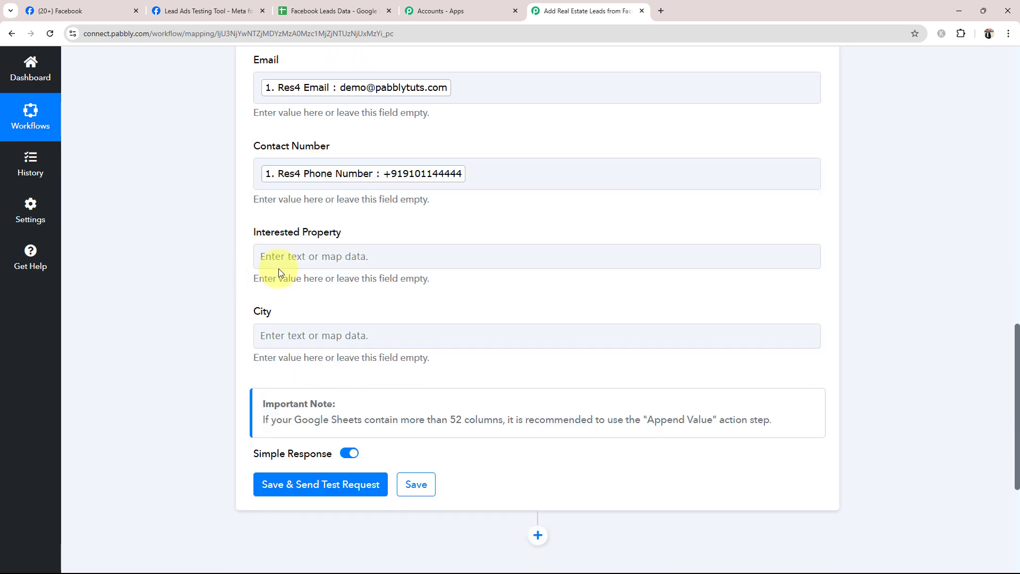
Map Interested Property to Type Of Property You Are Interested In and City to the lead's city from the Facebook Lead Ads response.
click(284, 257)
click(292, 358)
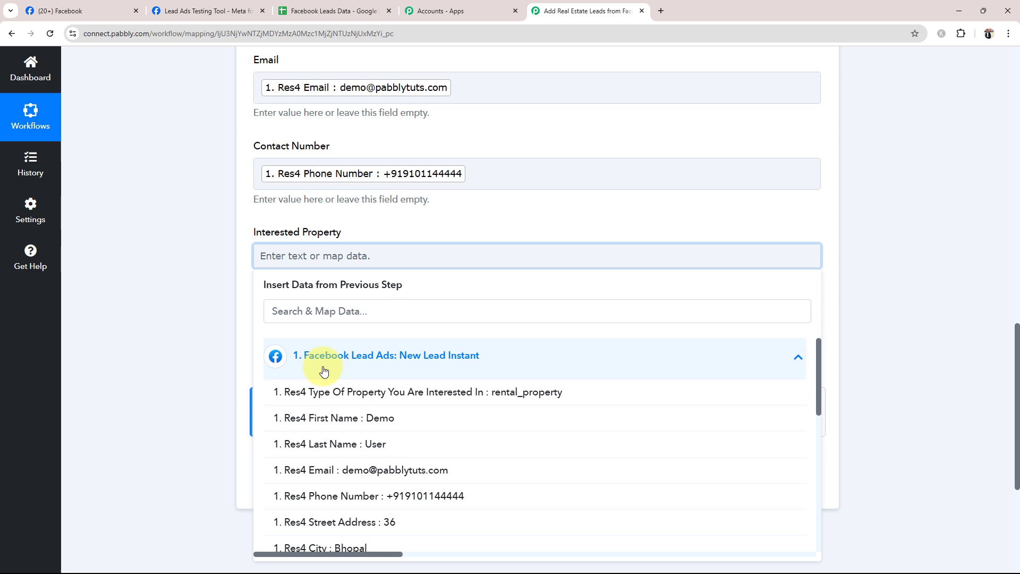
click(416, 392)
click(194, 285)
scroll(194, 285, down, 1)
click(274, 290)
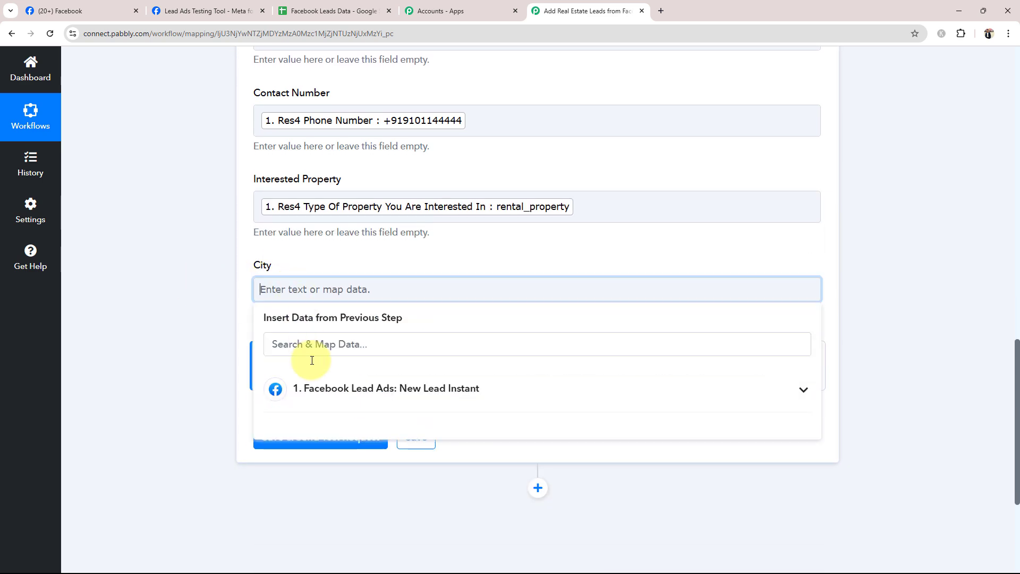
click(309, 388)
scroll(153, 370, down, 3)
click(367, 421)
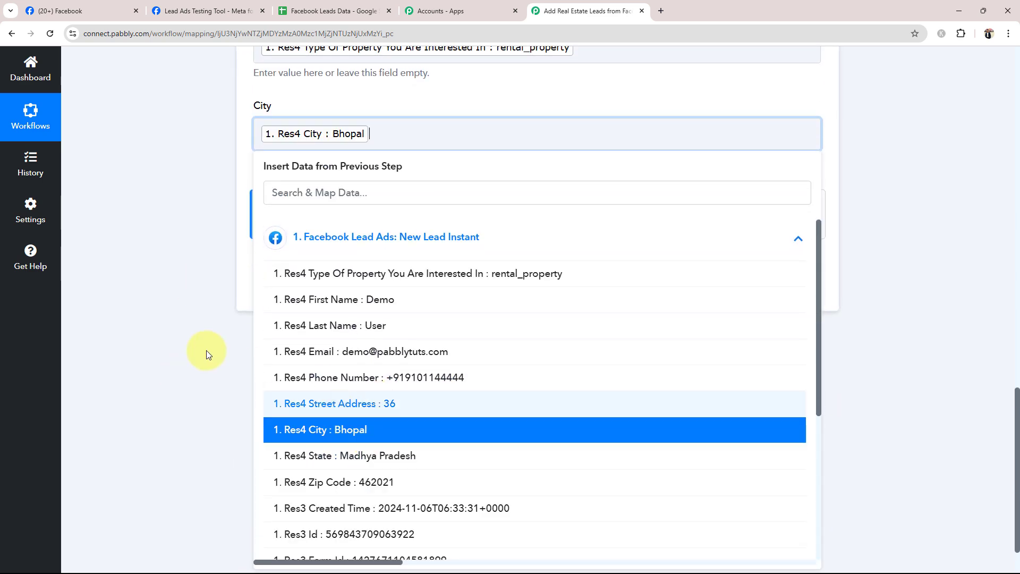
click(197, 344)
scroll(174, 333, up, 10)
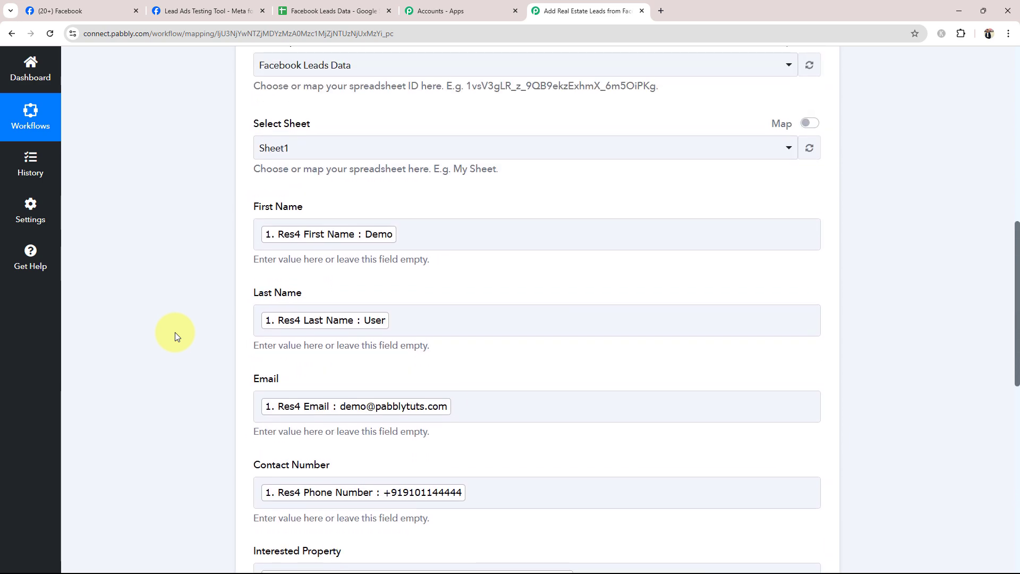
scroll(174, 333, down, 5)
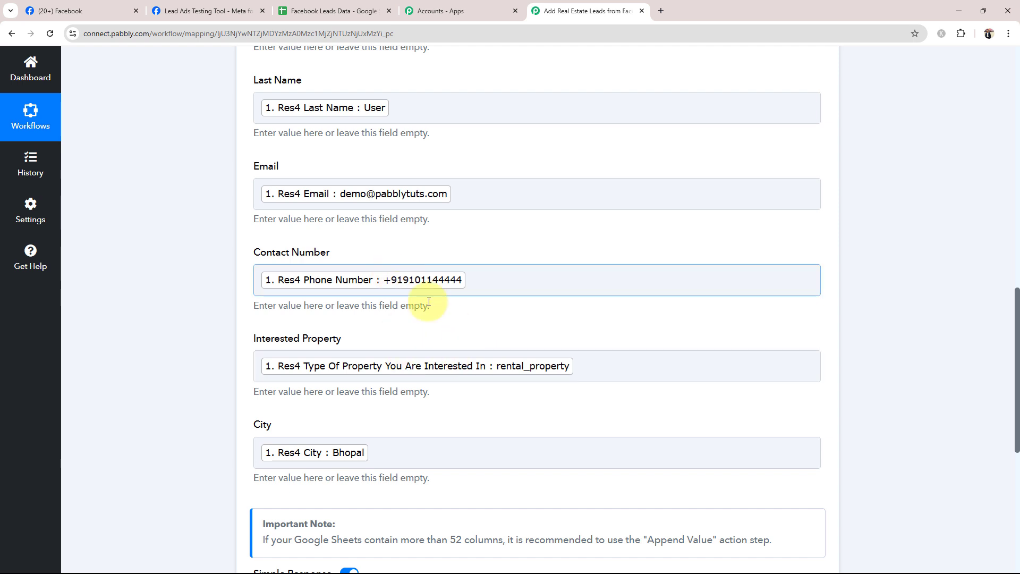
click(474, 189)
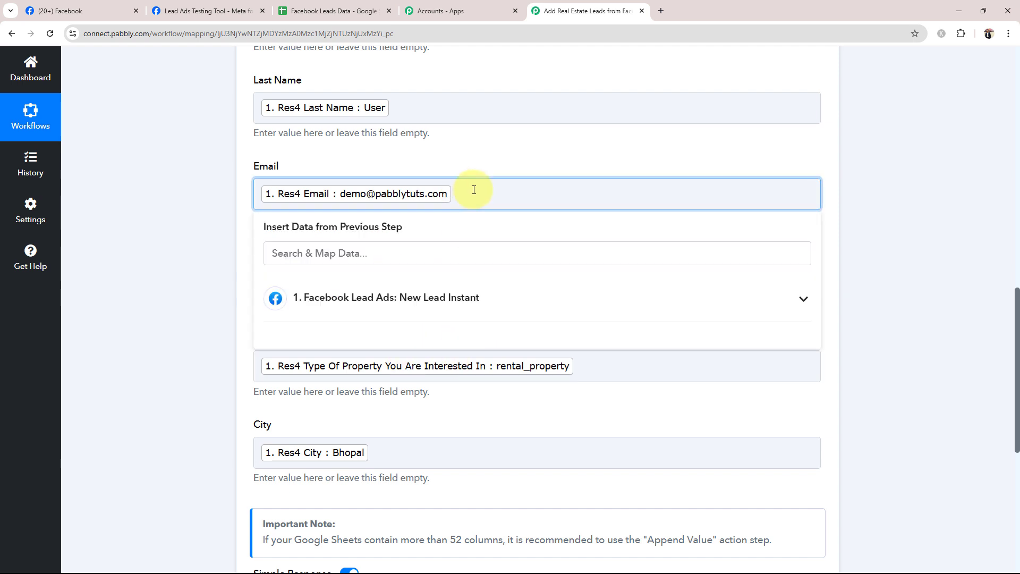
text(demo)
key(BackSpace)
key(BackSpace)
key(BackSpace)
click(145, 332)
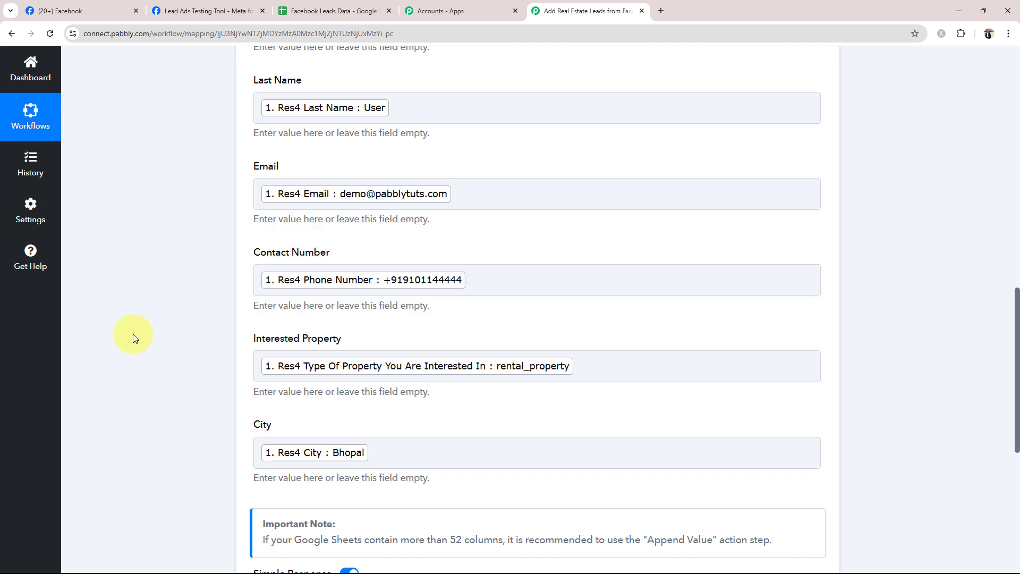
Save the Google Sheets Add New Row action and send its test request.
scroll(212, 366, down, 5)
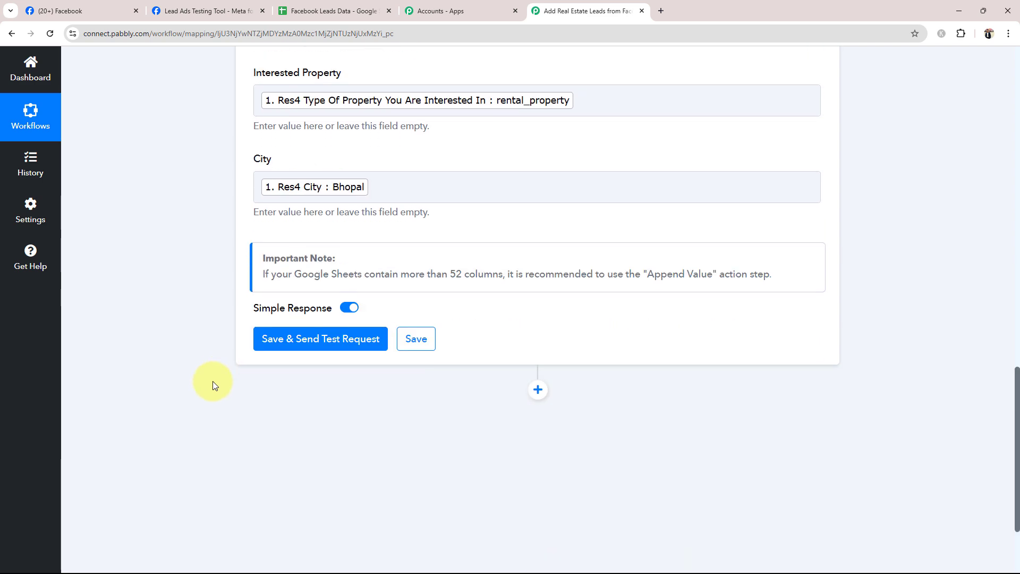
click(268, 341)
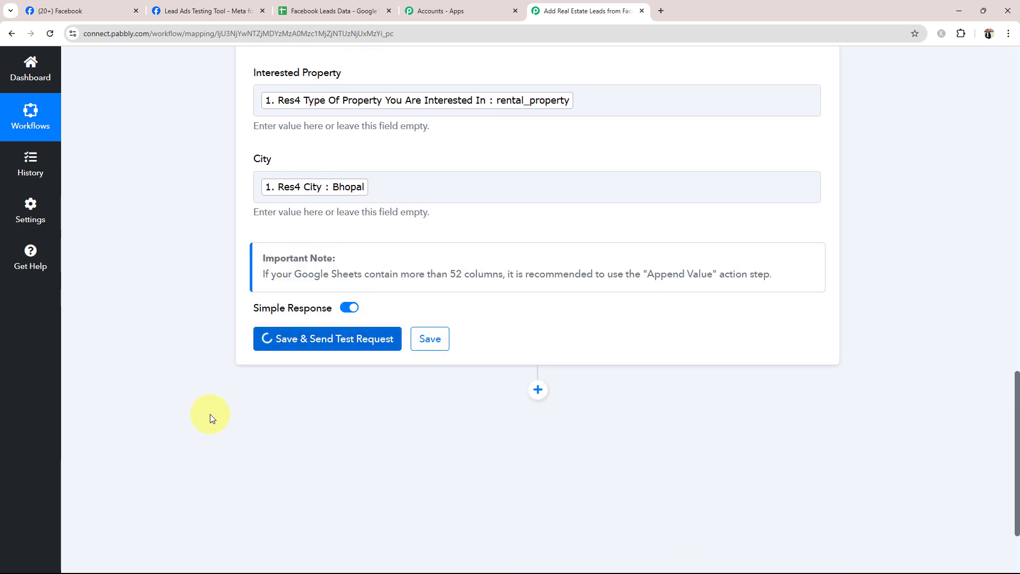
Examine the response received from the Google Sheets test request, checking the updated rows, columns, cells and spreadsheet ID.
scroll(209, 413, up, 4)
scroll(209, 413, down, 8)
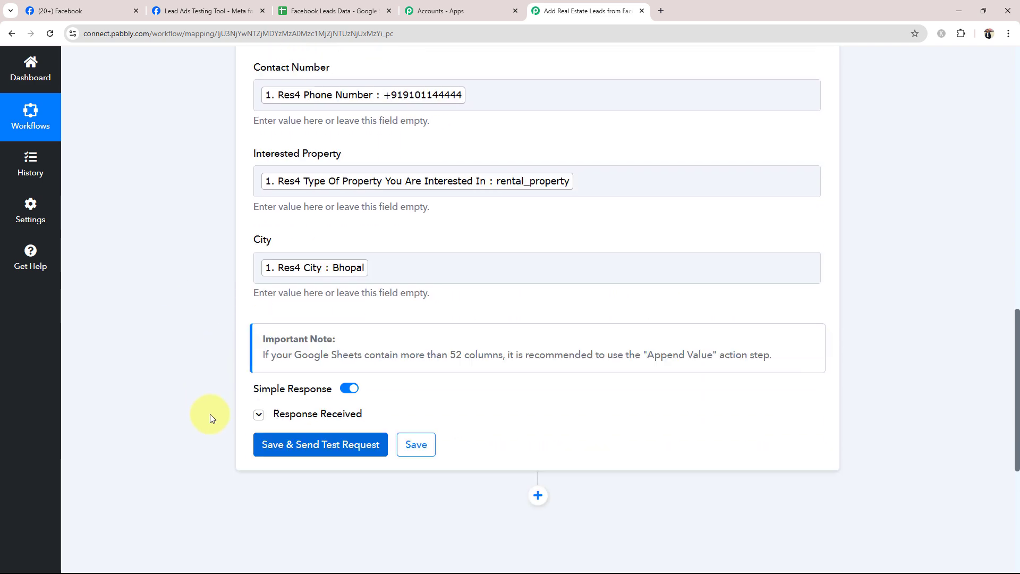
drag(611, 318, 532, 314)
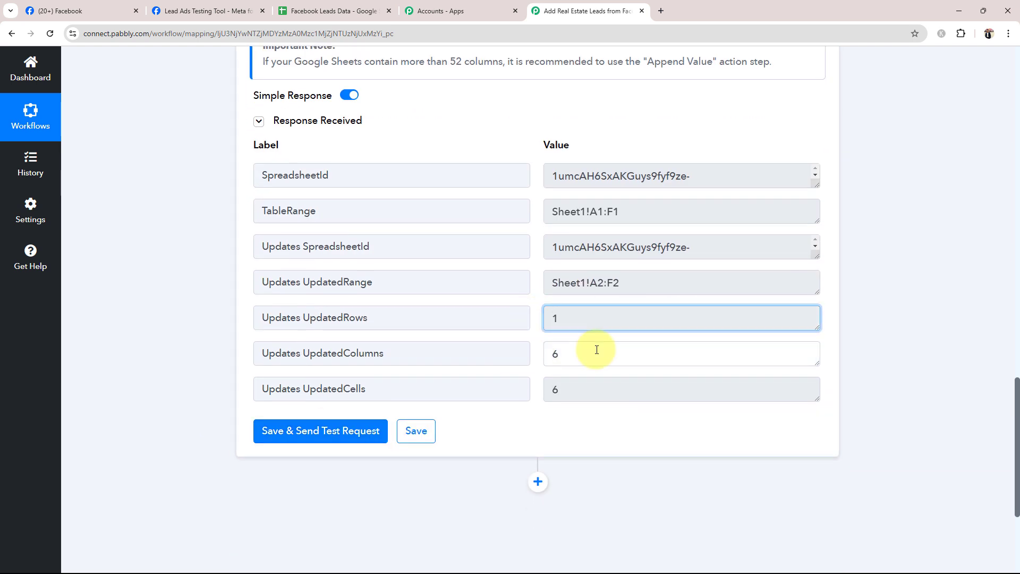
drag(595, 349, 551, 352)
drag(597, 391, 548, 383)
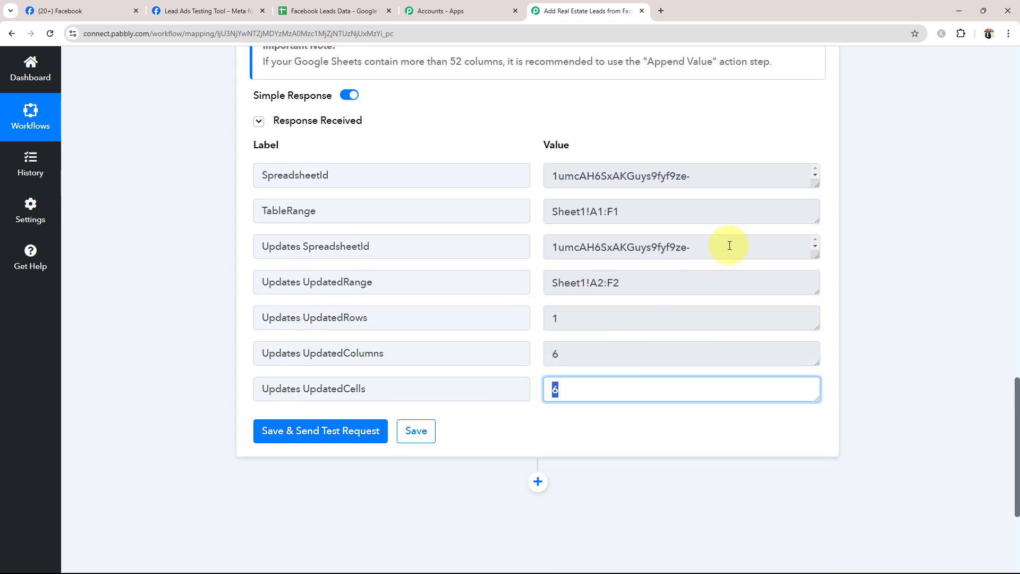
mouse_move(729, 244)
mouse_down()
mouse_move(583, 246)
mouse_move(559, 260)
mouse_move(717, 260)
mouse_up()
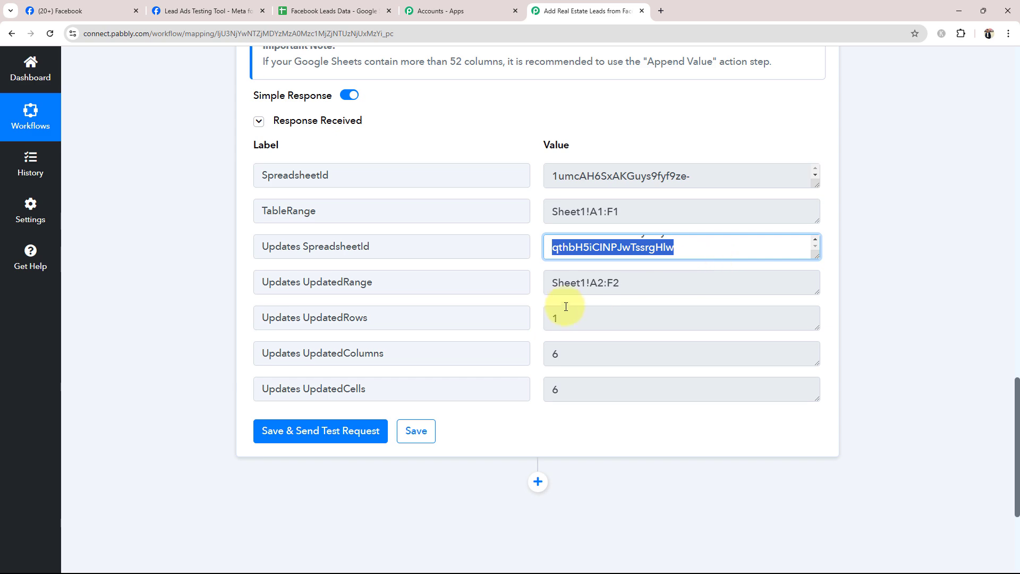
scroll(478, 289, up, 3)
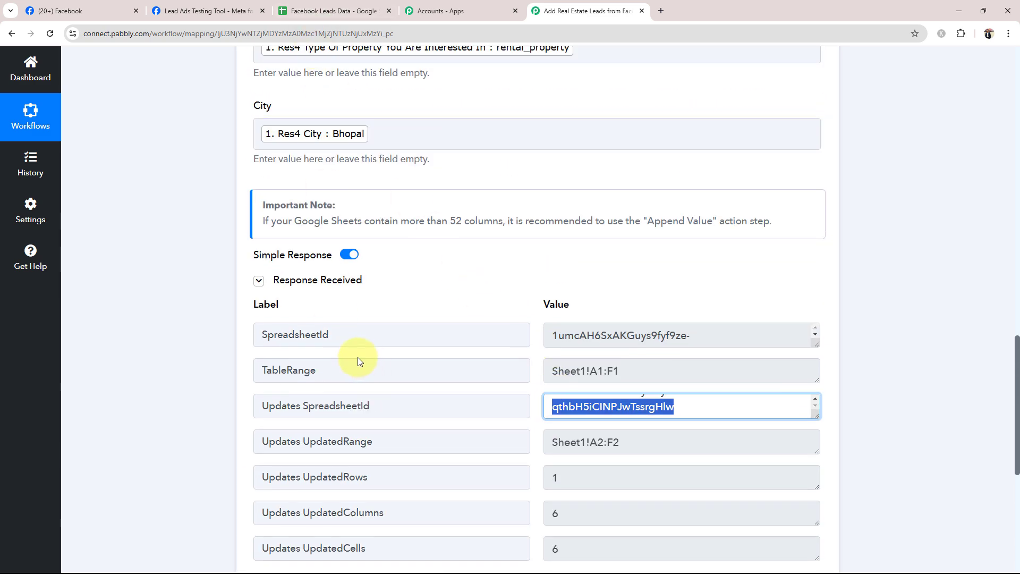
Switch to the Facebook Leads Data spreadsheet and check the test lead's details in row 2 from First Name through City.
click(370, 8)
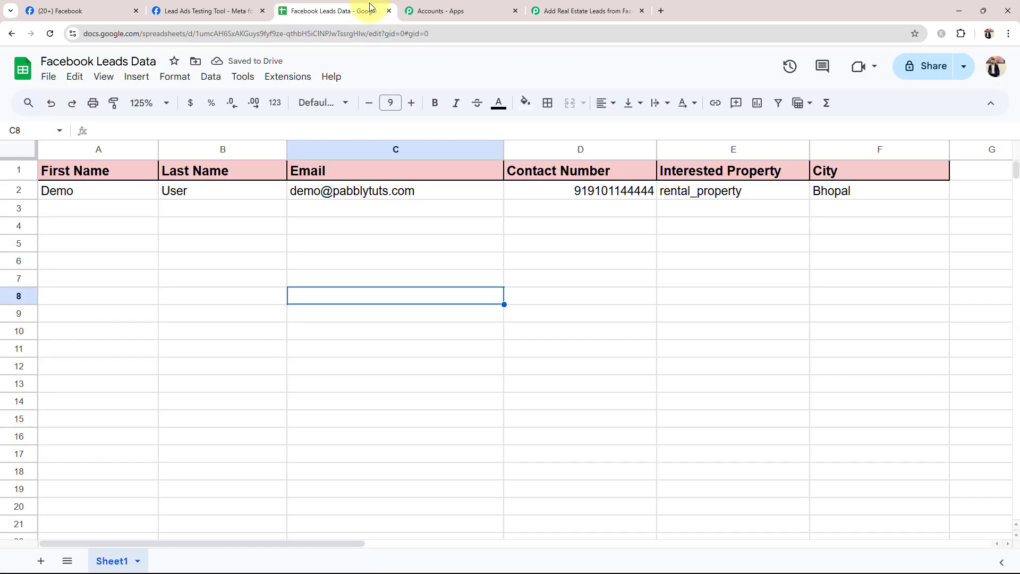
click(576, 263)
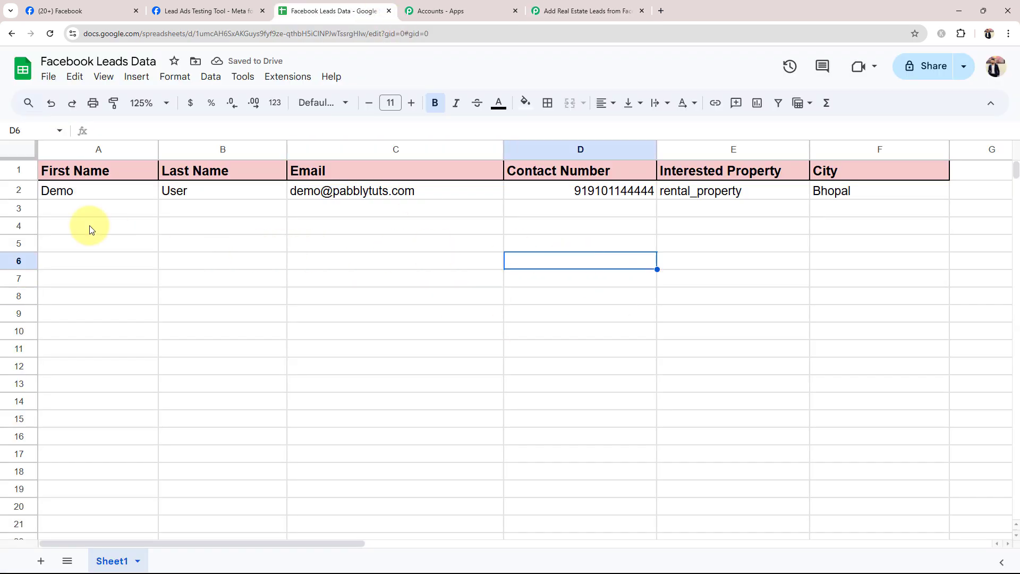
click(199, 194)
click(372, 211)
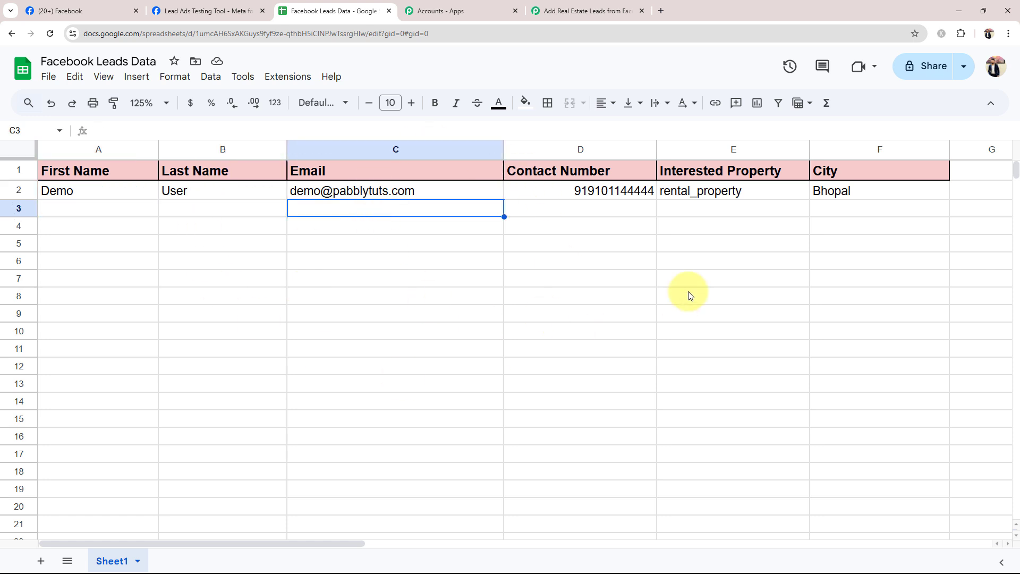
click(591, 189)
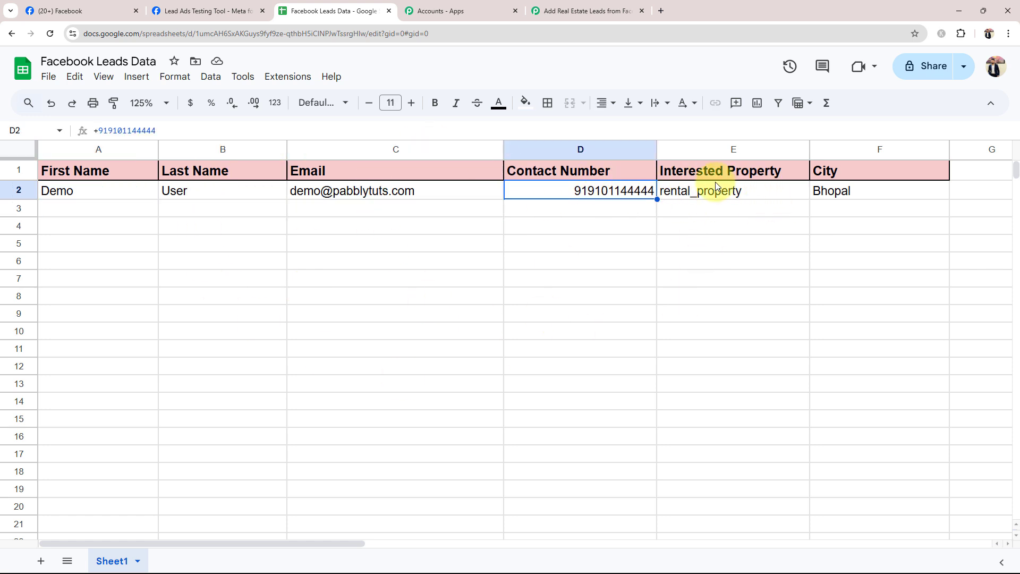
click(692, 192)
click(828, 192)
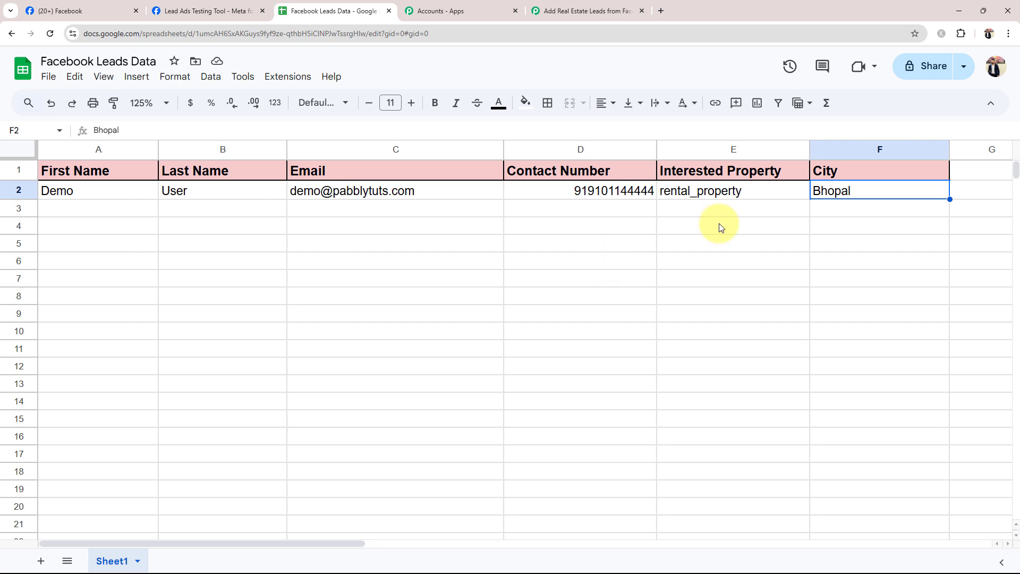
Return to the Pabbly Connect workflow and collapse the Google Sheets Add New Row action to view the whole workflow.
click(585, 11)
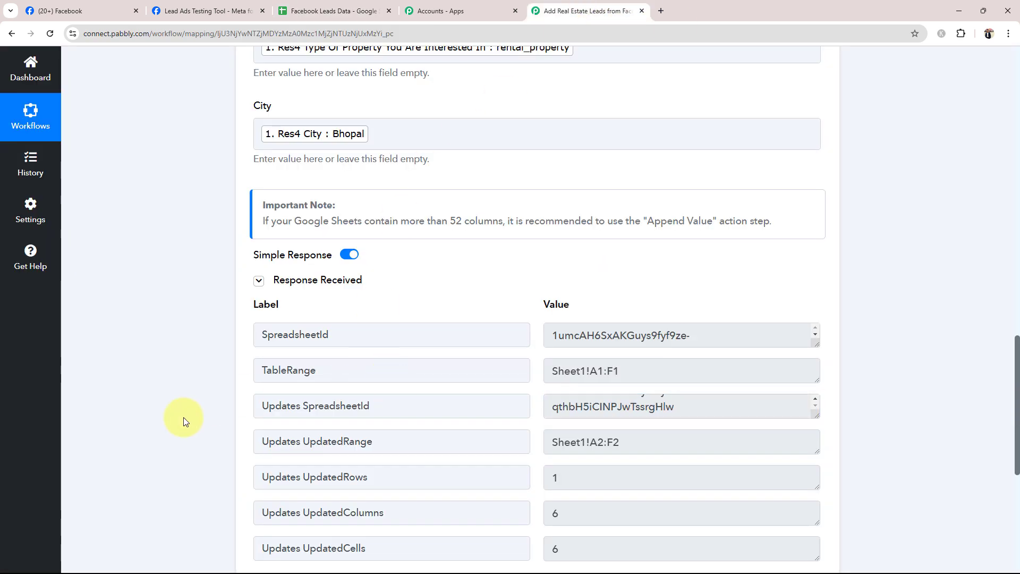
scroll(183, 417, up, 15)
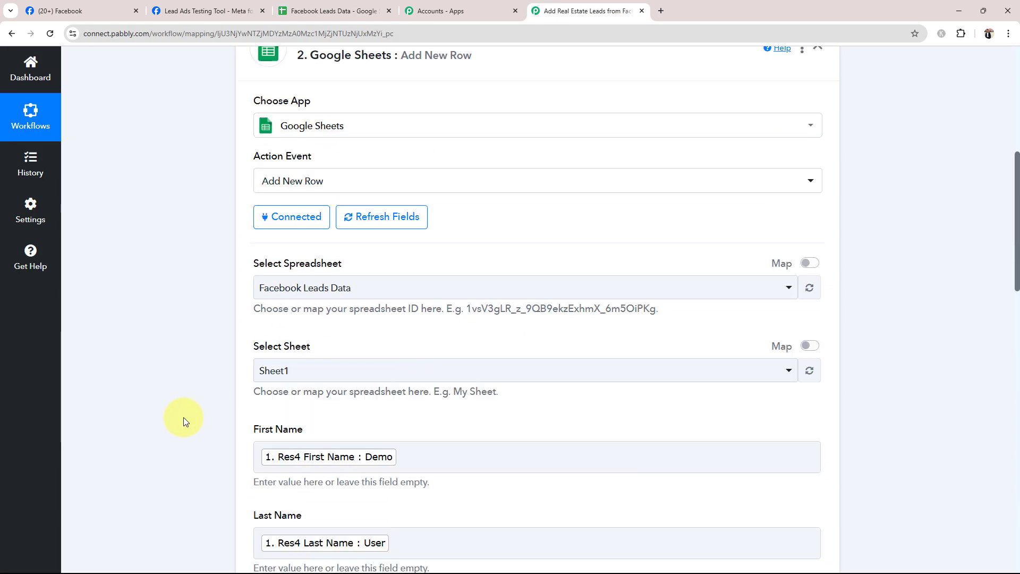
scroll(257, 364, up, 4)
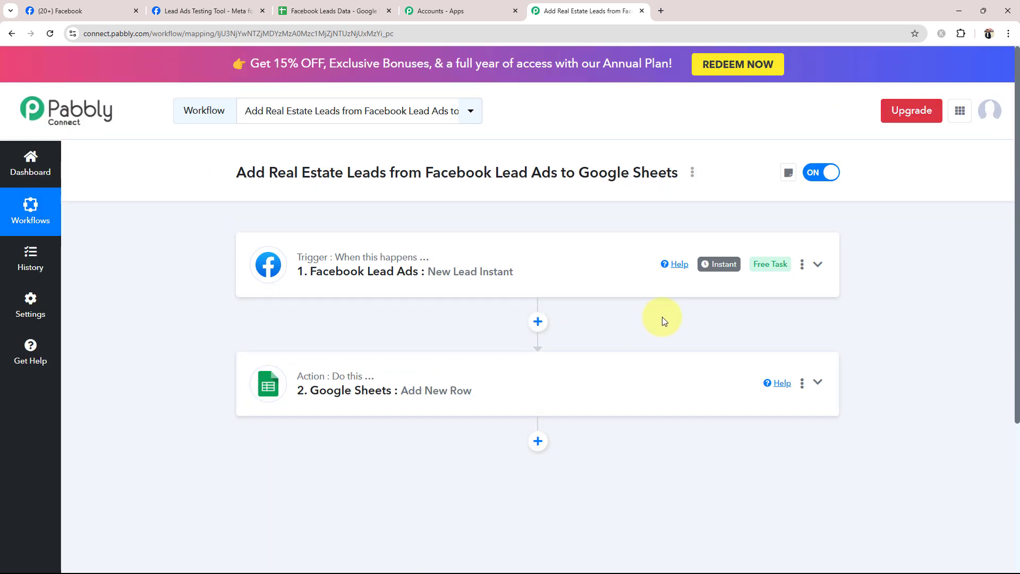